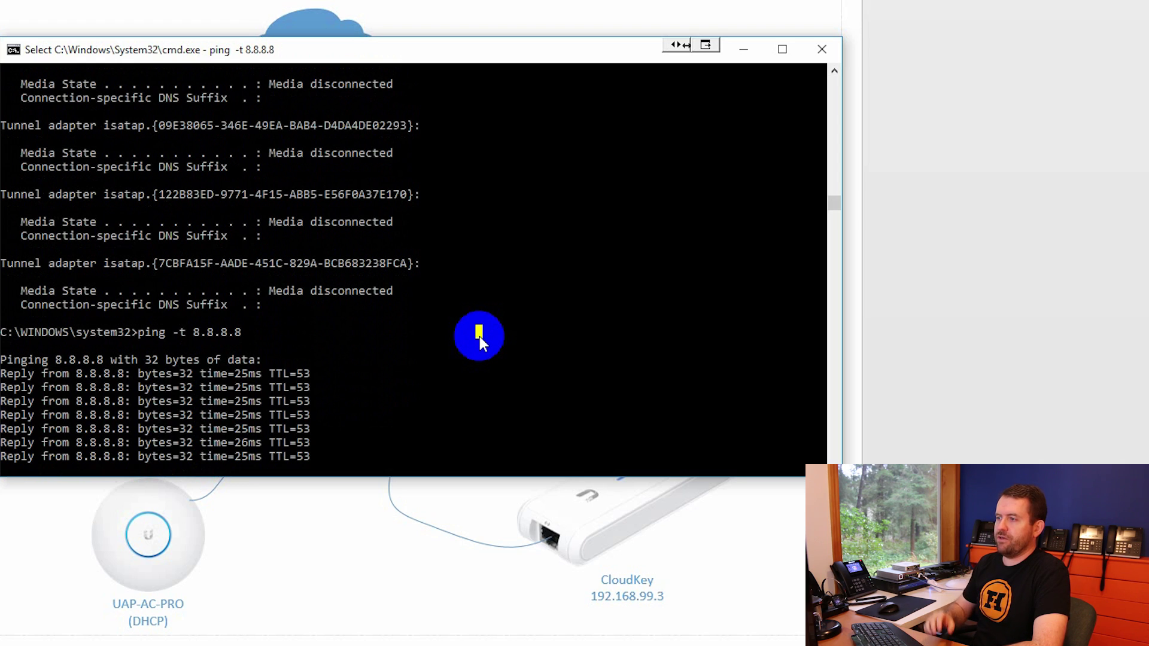
Stop the continuous ping to 8.8.8.8 to show its statistics: 8 of 8 replies, 0% loss
key(ctrl+c)
key(ctrl+c)
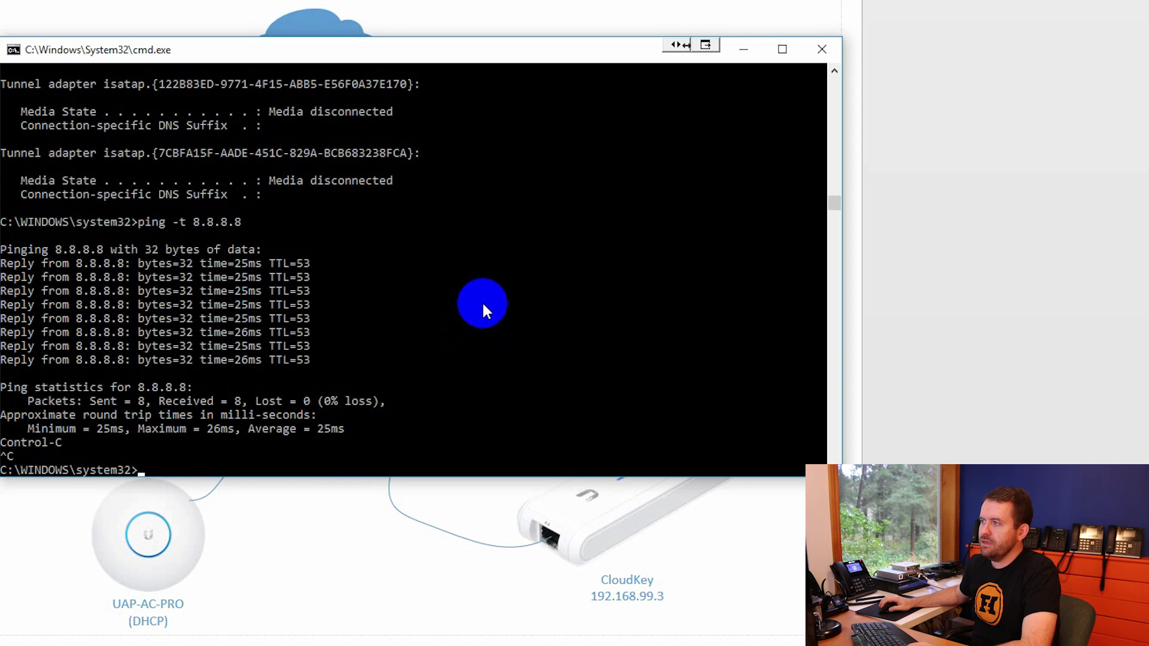
Move away from Command Prompt to show the diagram with USG 192.168.99.1, switch .2, CloudKey .3
key(alt+Tab)
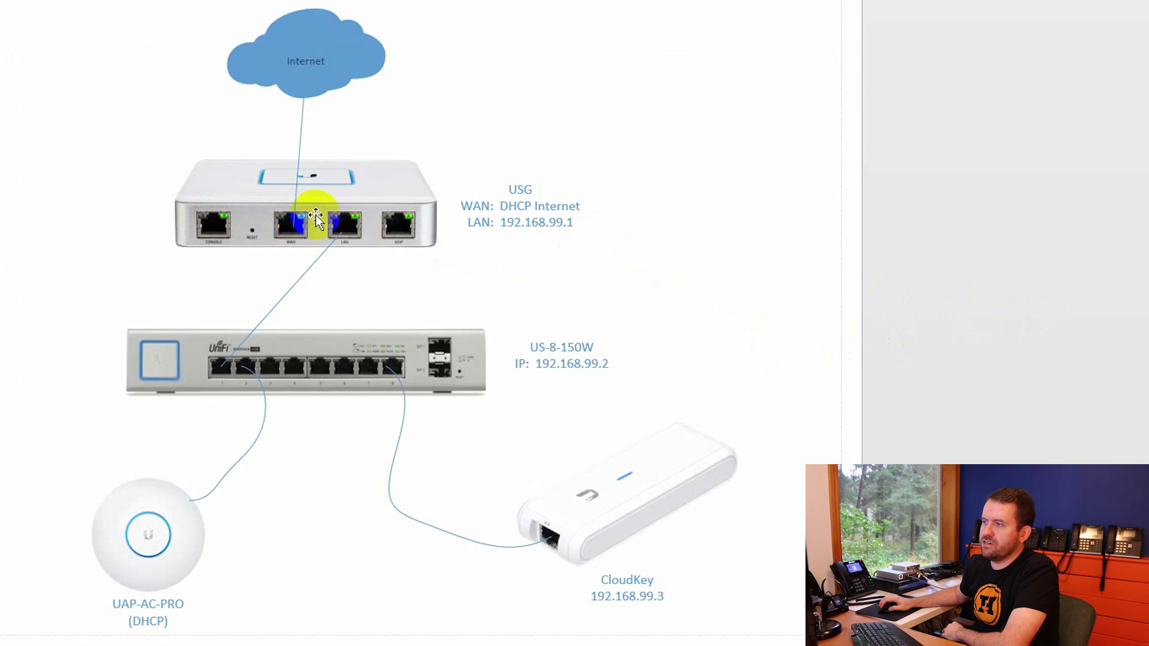
Return to Chrome's UniFi dashboard at 192.168.99.3:8443 and select the current web address
mouse_move(289, 219)
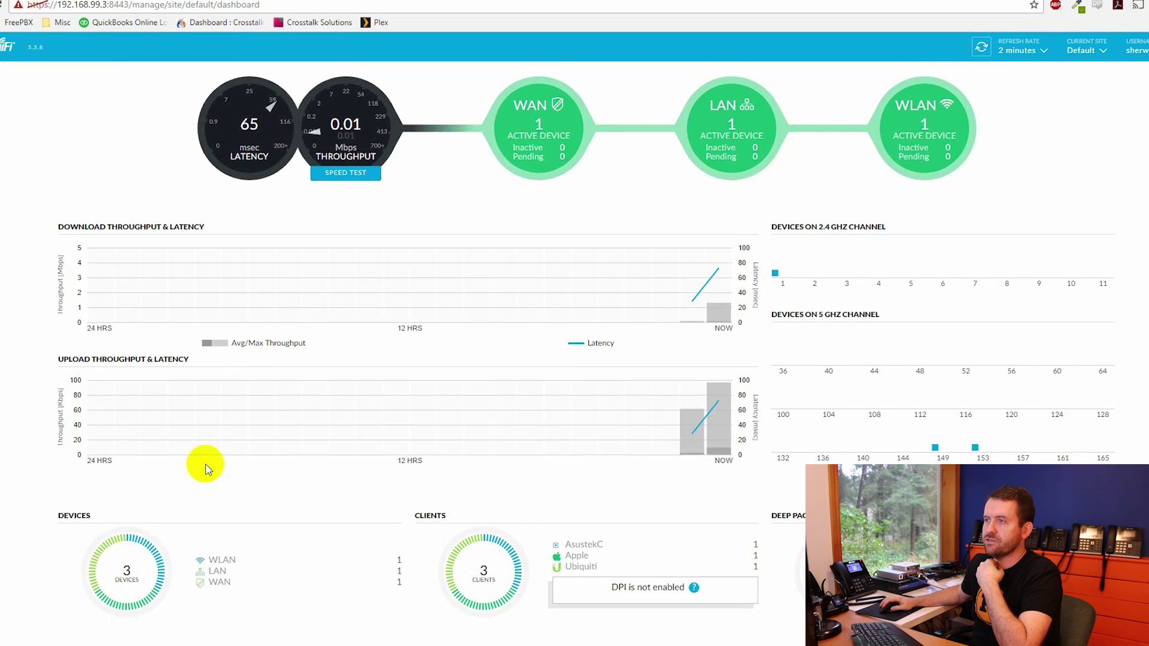
click(94, 5)
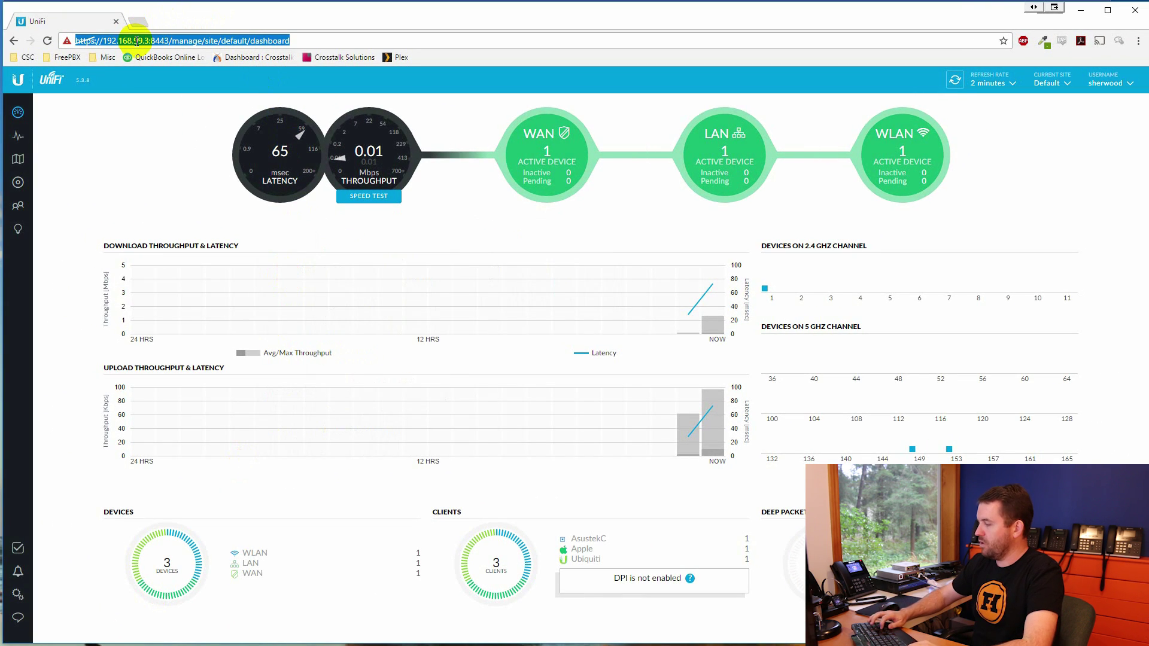
Load the gateway at 192.168.1.1, proceeding past the certificate warning
text(192.)
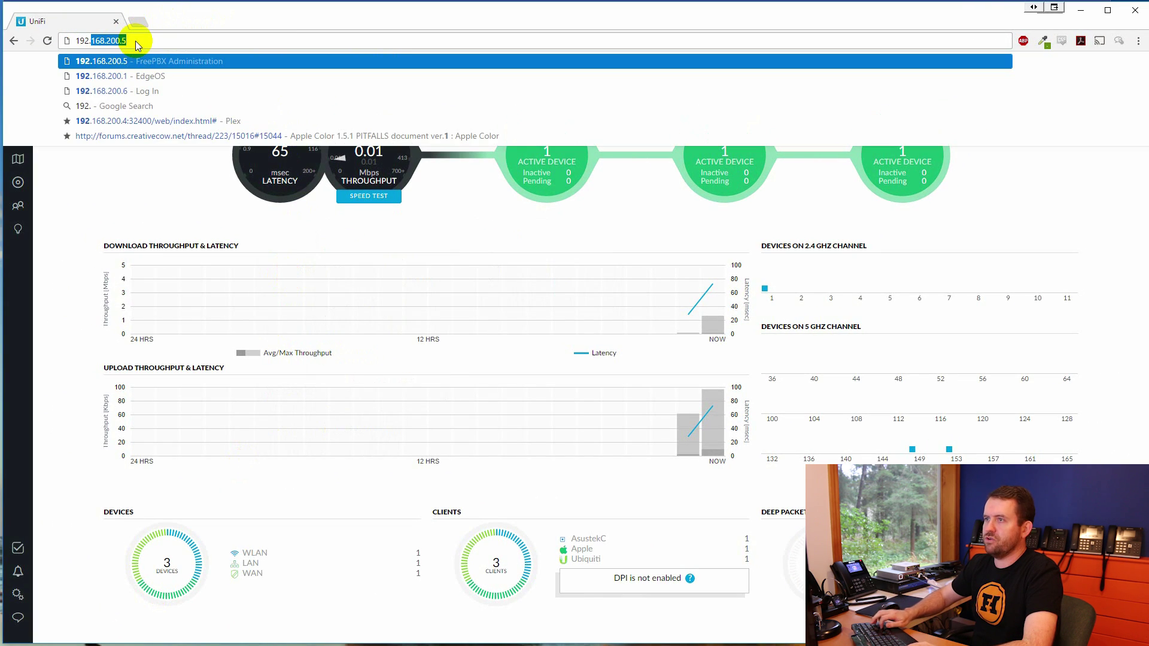
text(168.1.1)
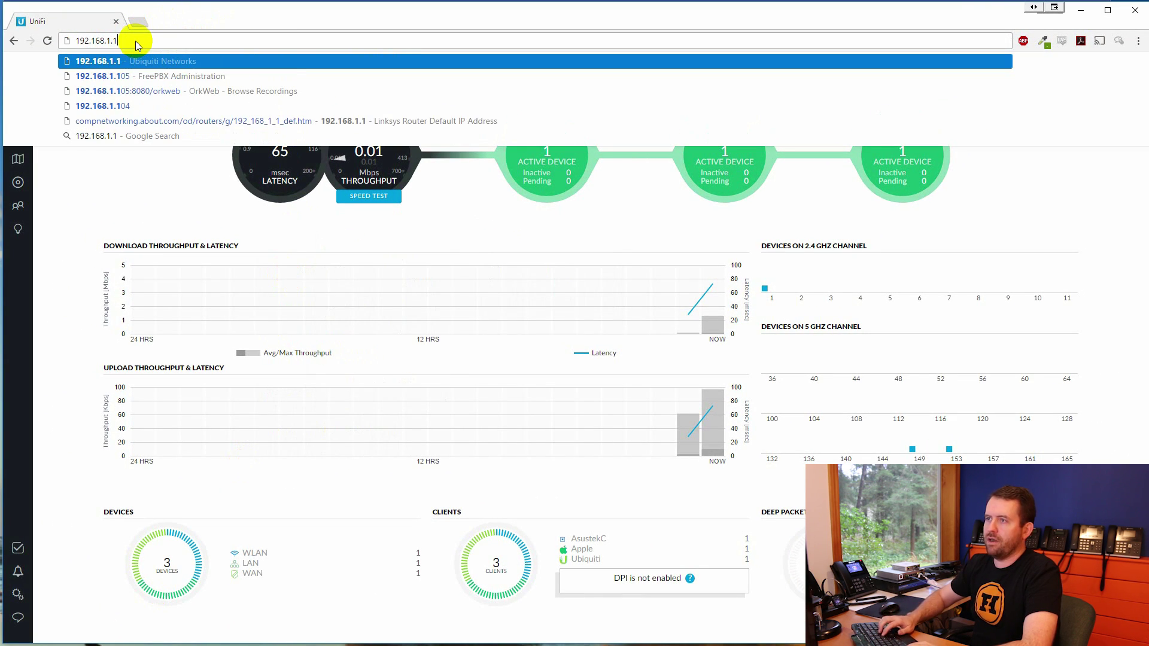
key(Return)
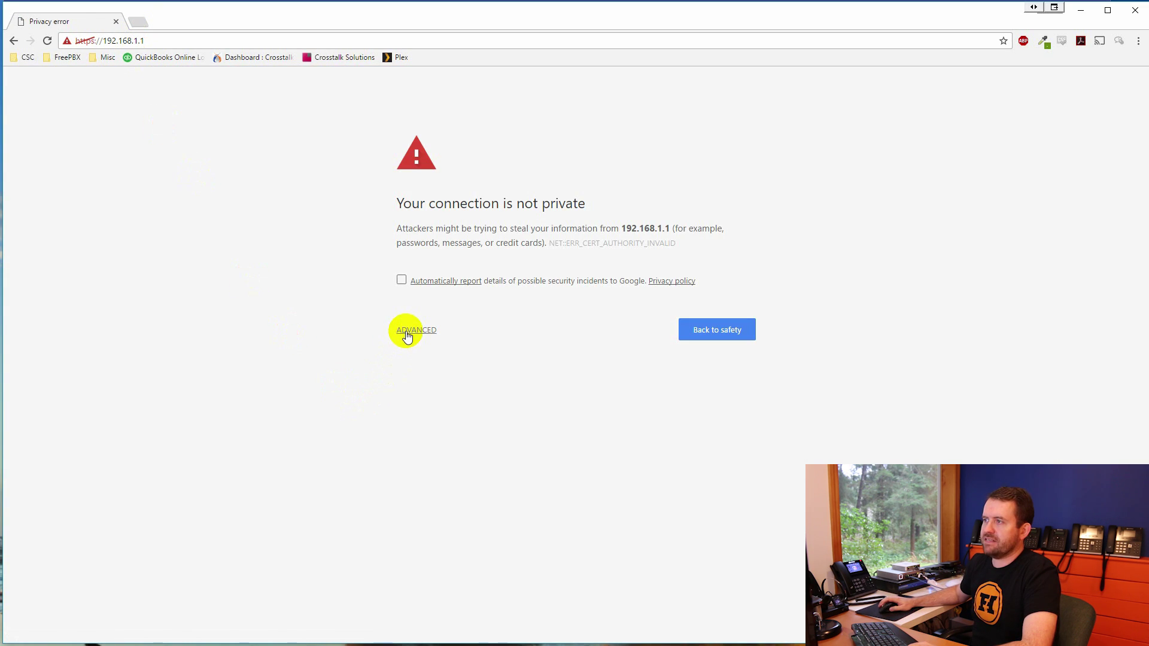
click(407, 332)
click(428, 431)
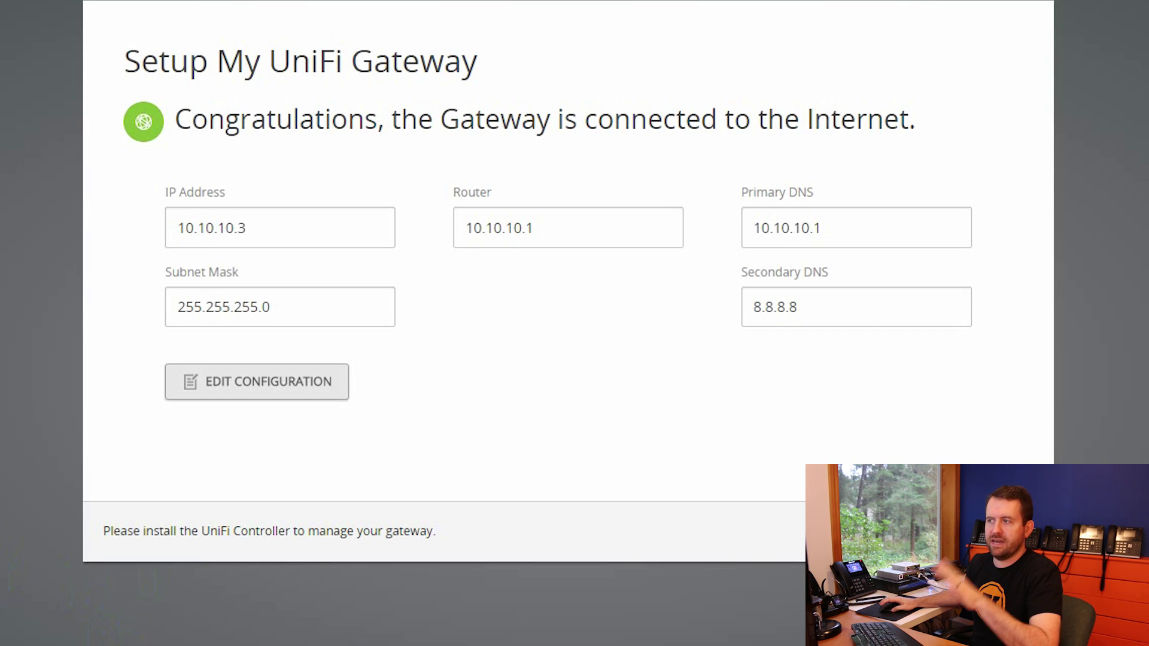
Inspect the WAN connection type and the 10.10.10.3 IP, then cancel, keeping DHCP unchanged
click(236, 378)
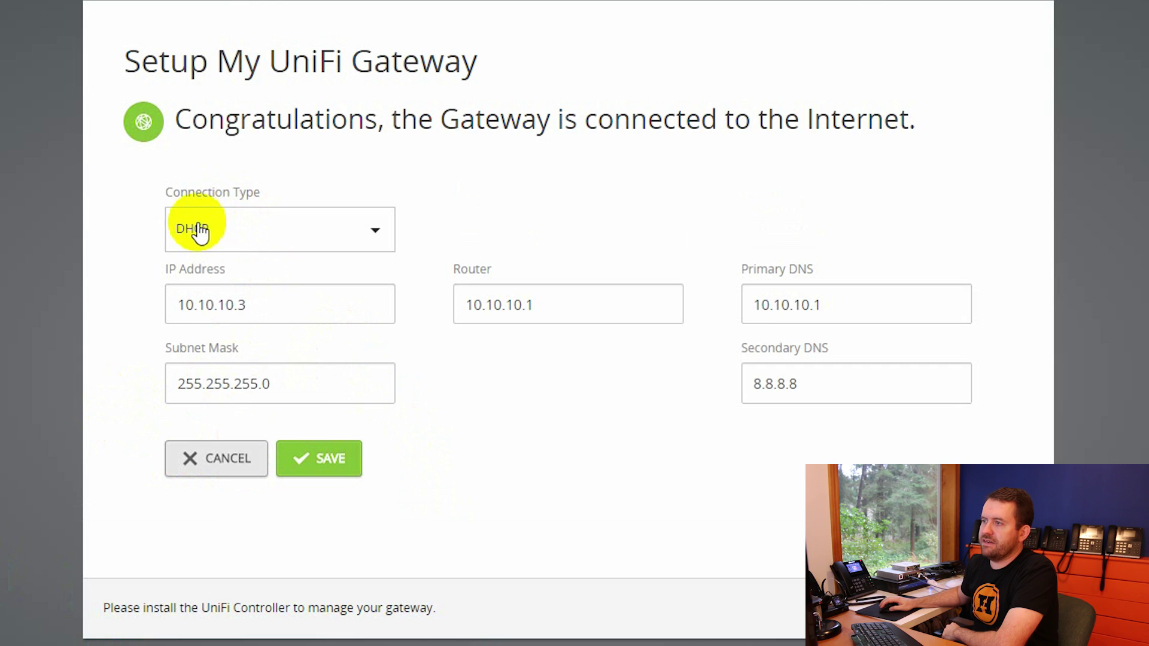
click(318, 241)
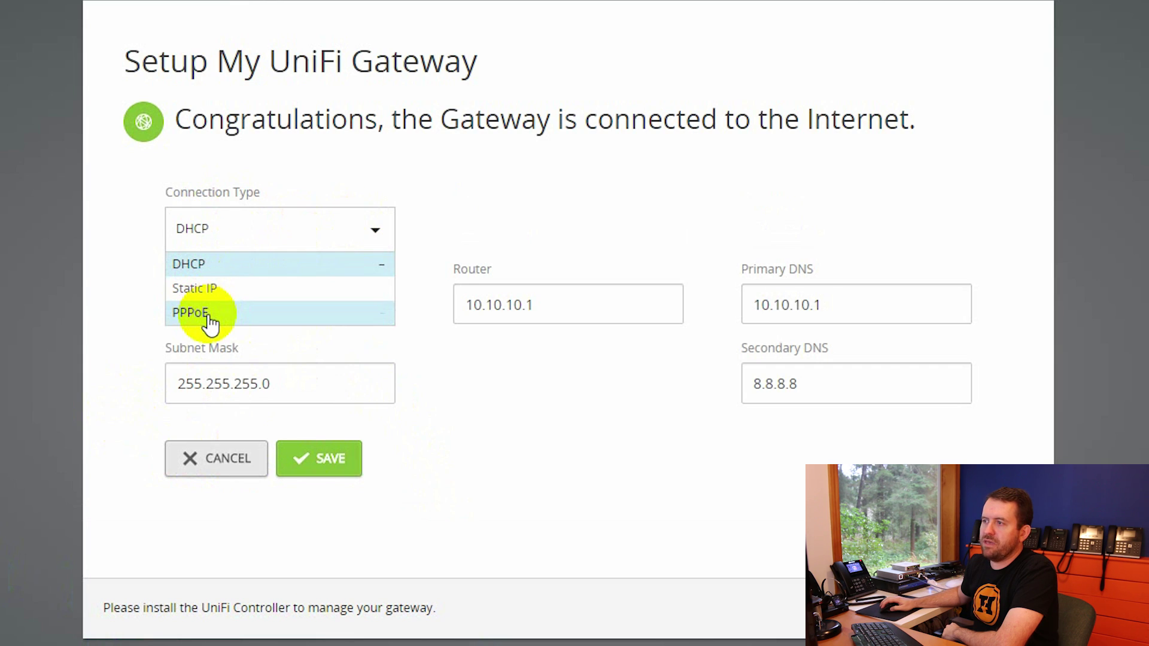
click(540, 507)
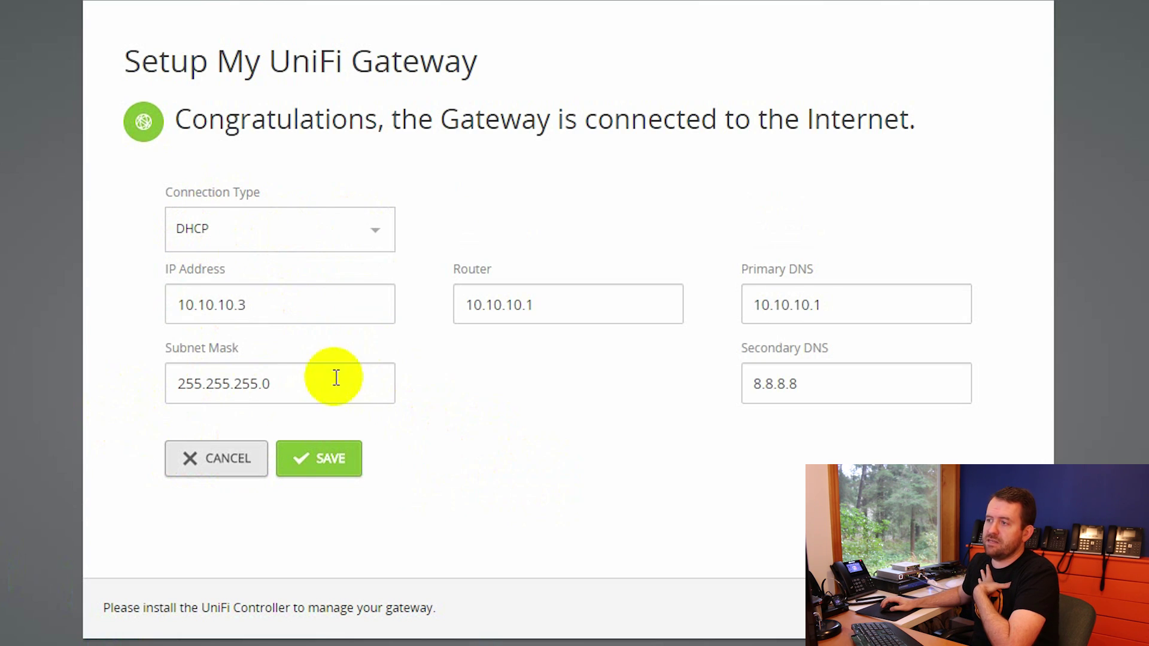
drag(272, 304, 102, 314)
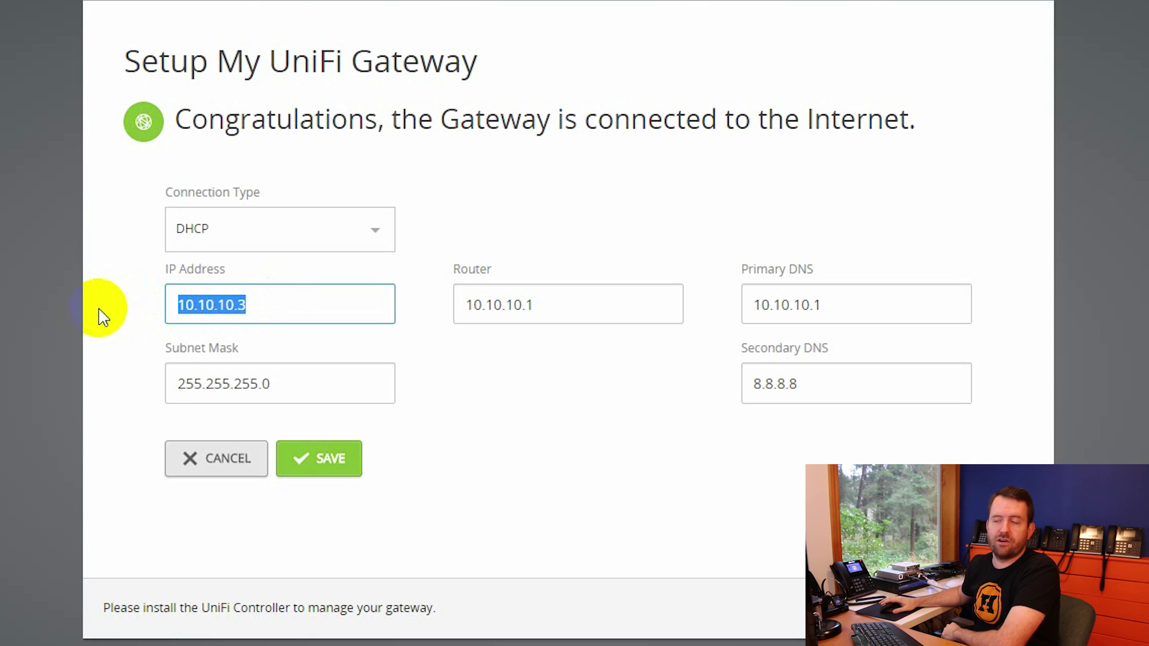
click(435, 478)
click(224, 468)
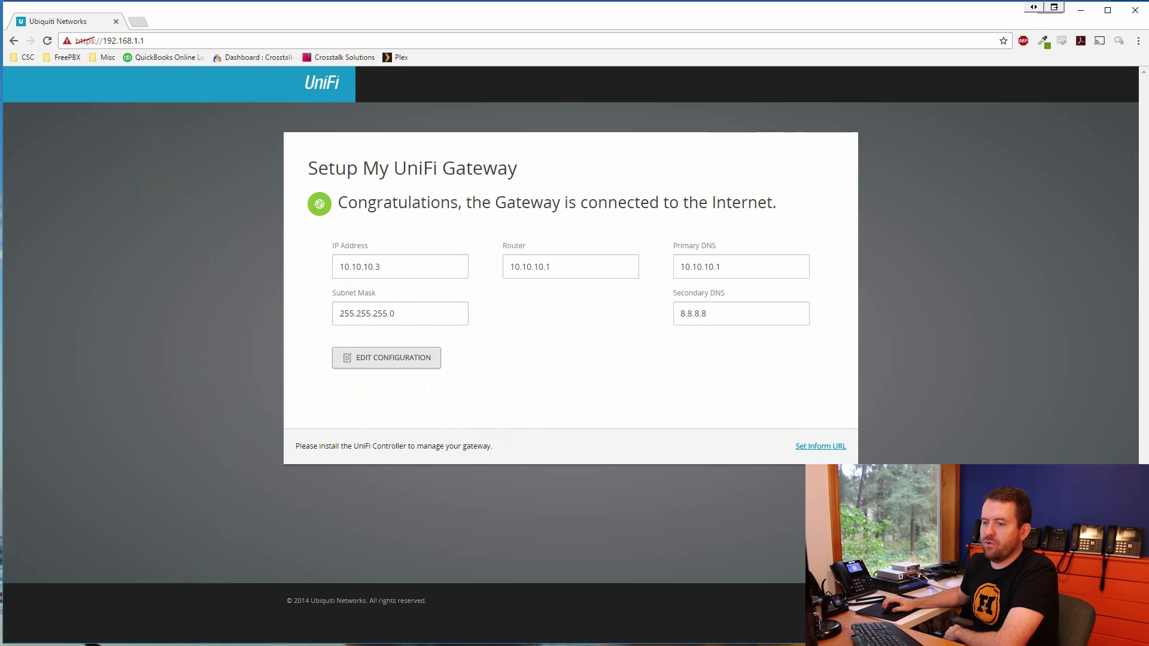
key(alt+Tab)
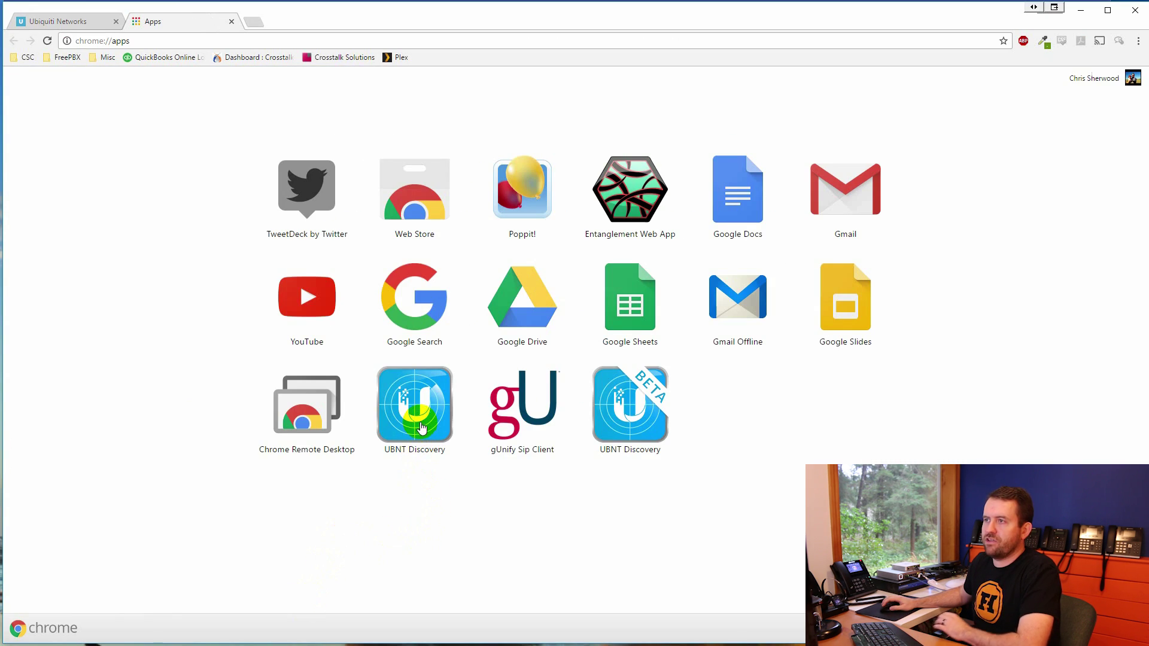
Launch the UBNT Discovery app from Chrome's apps page
click(419, 434)
click(407, 419)
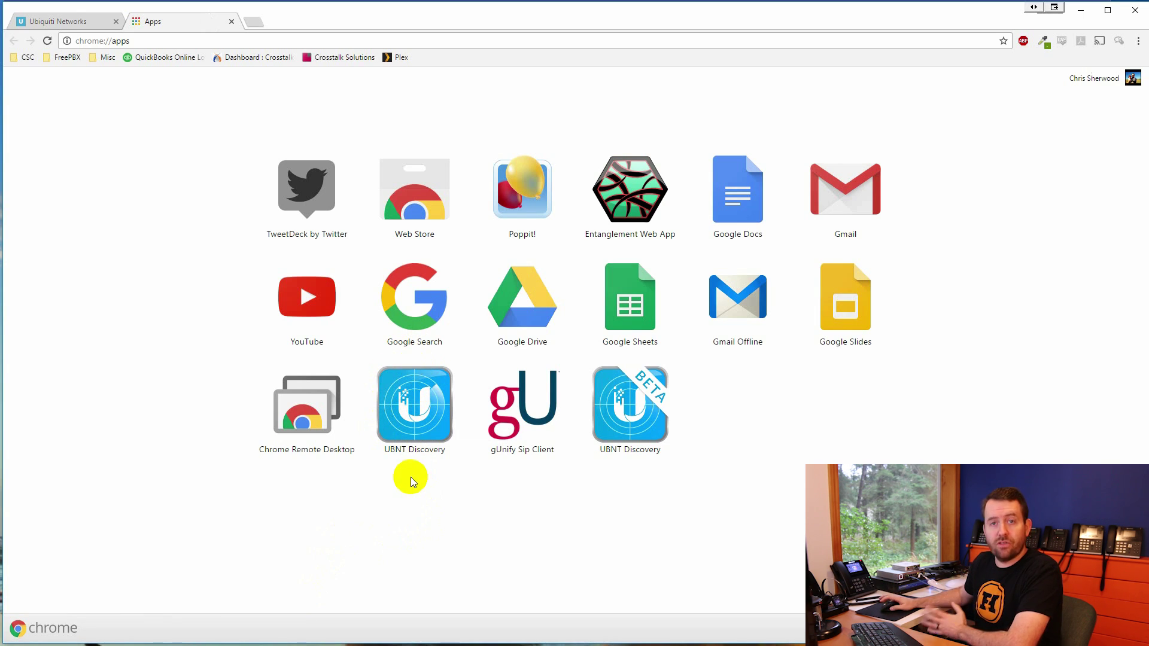
click(417, 410)
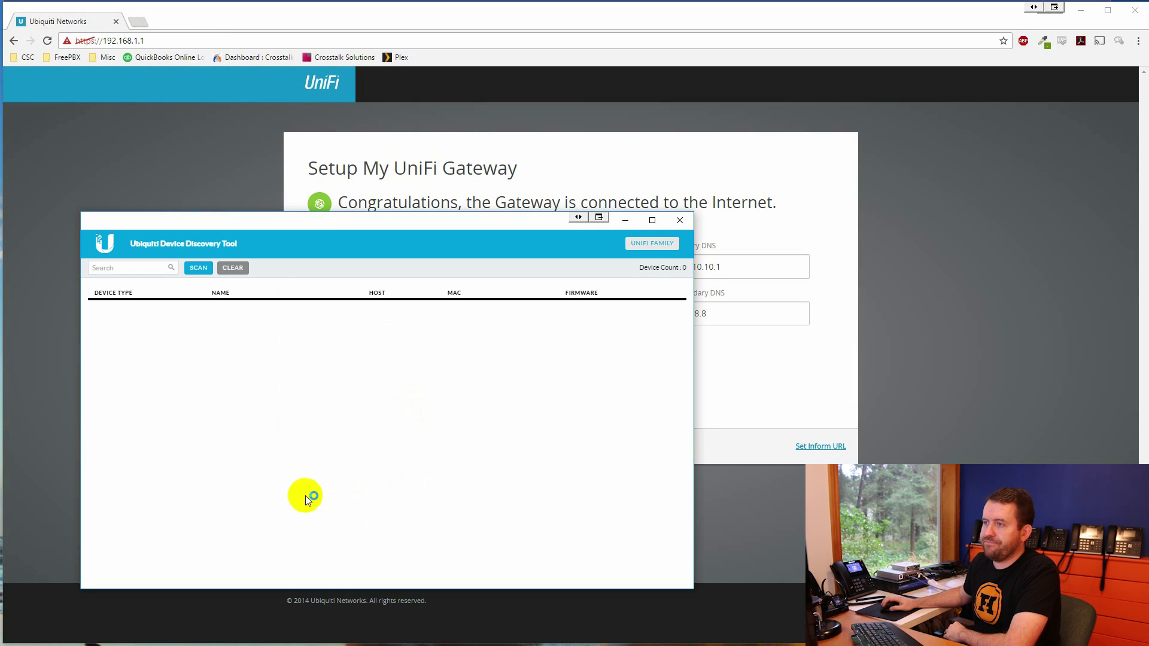
List the UniFi family devices, locate the Cloud Key, and open its 192.168.1.9 address
drag(279, 229, 293, 168)
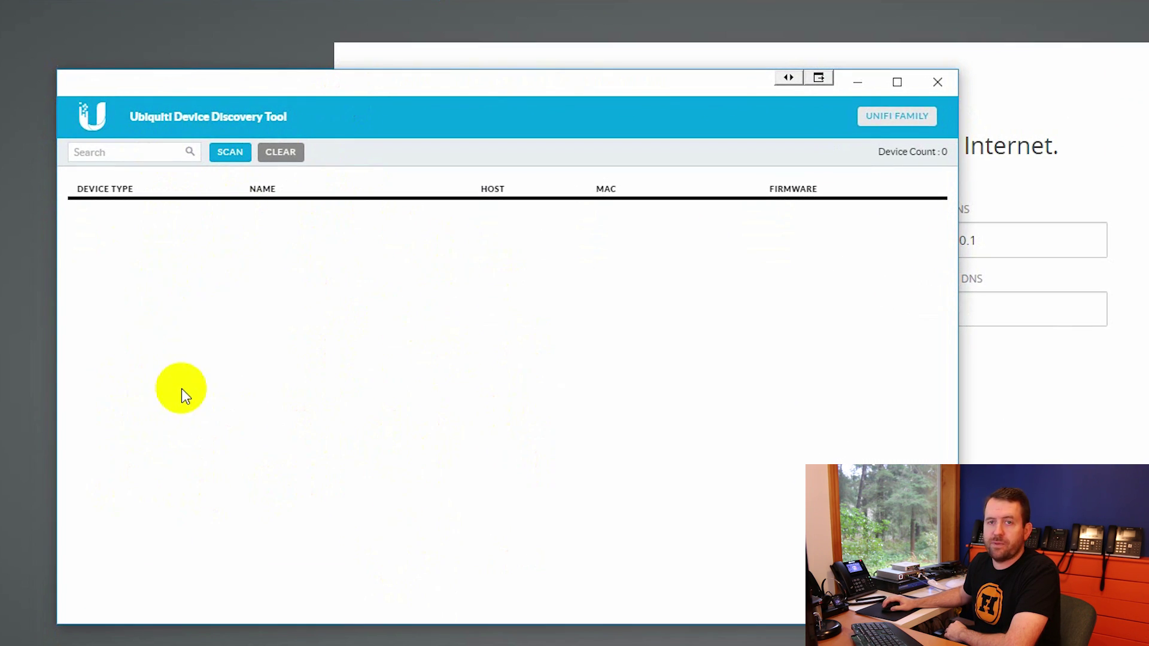
click(898, 120)
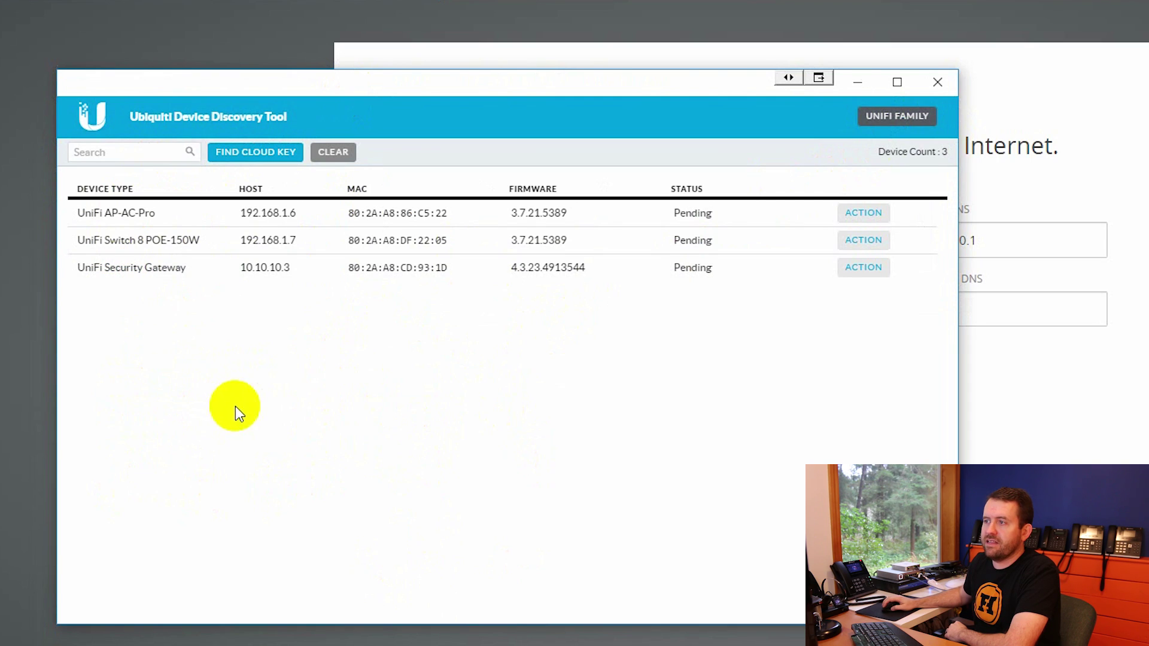
click(254, 157)
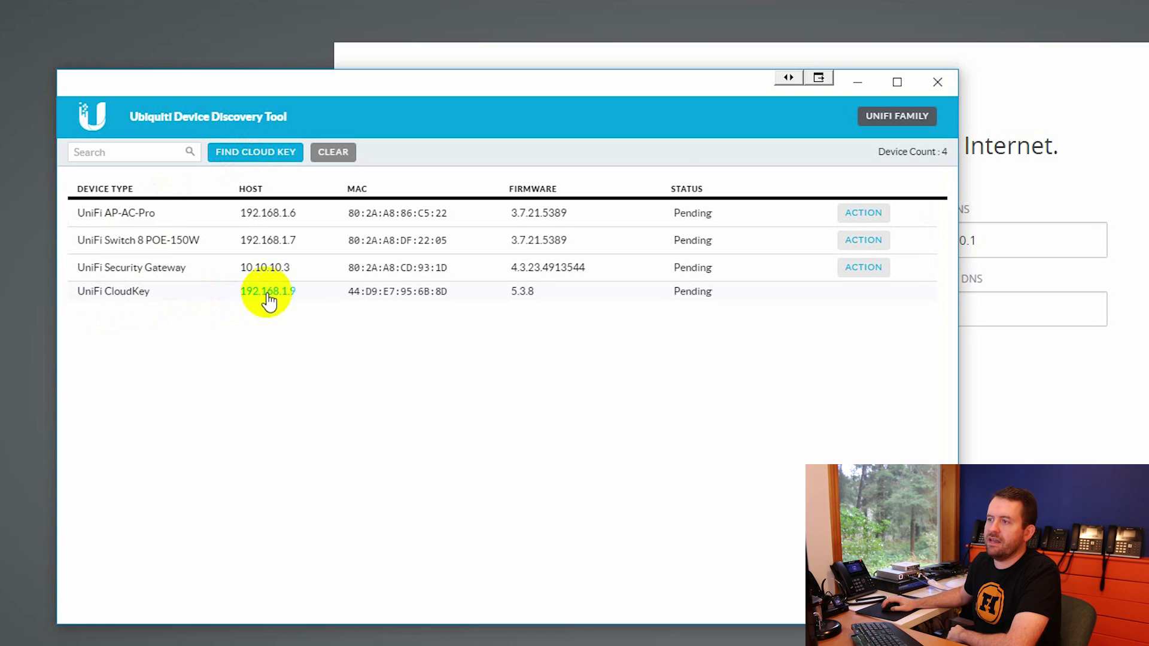
click(267, 293)
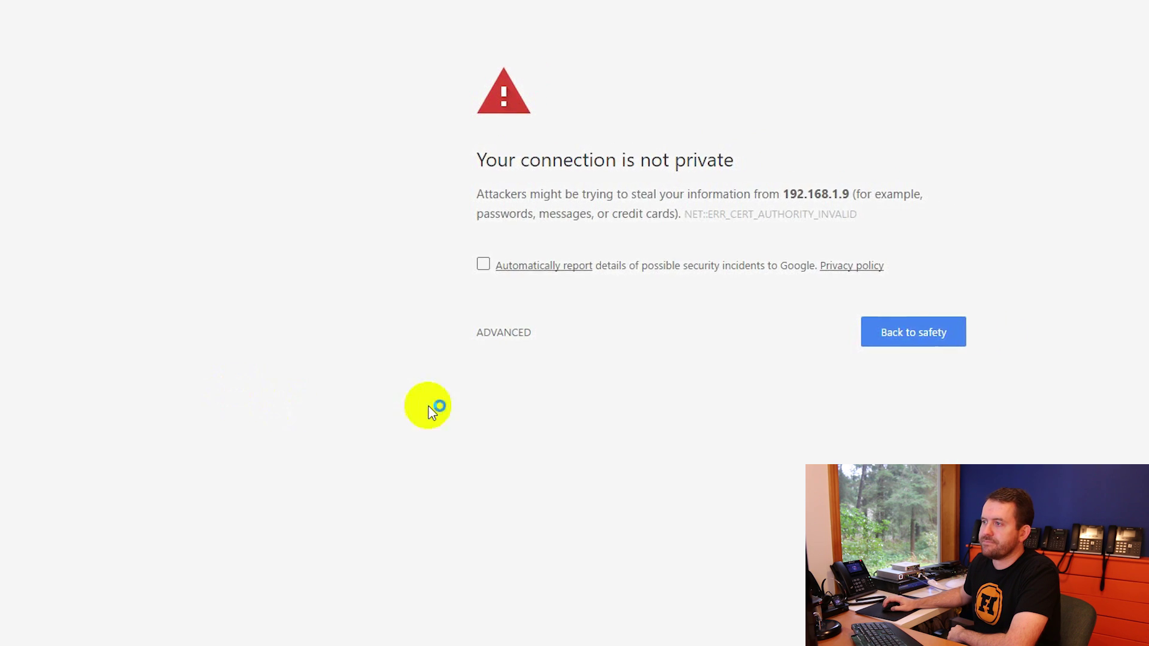
Bypass the 192.168.1.9 certificate warning and launch the Cloud Key's UniFi Controller
click(525, 333)
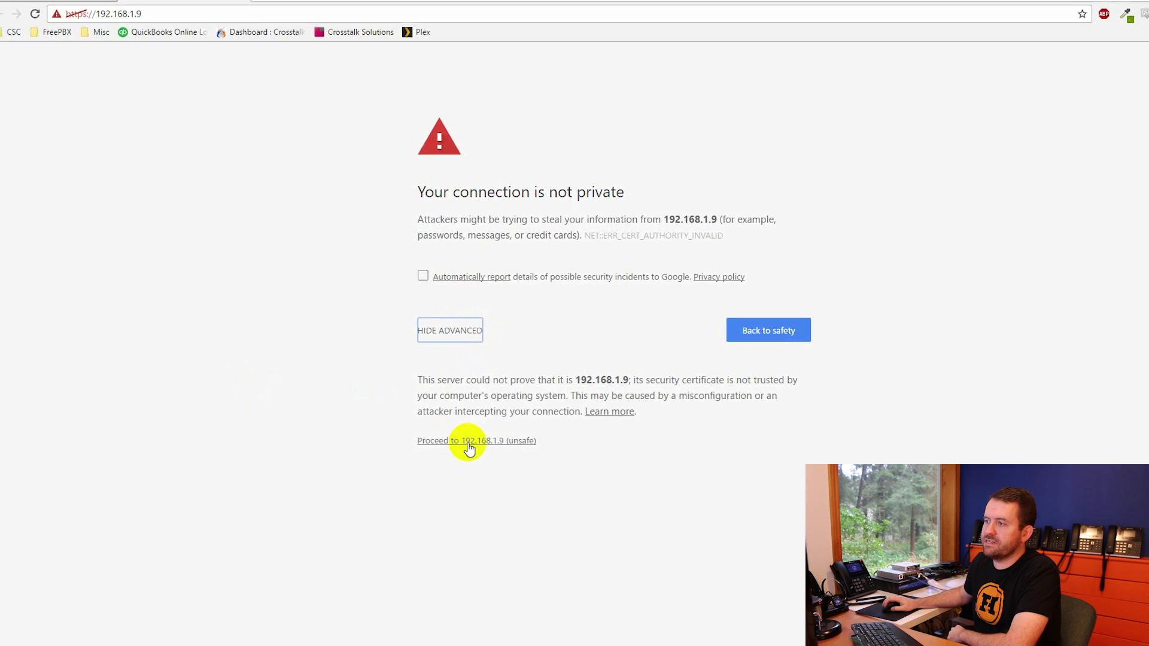
click(468, 443)
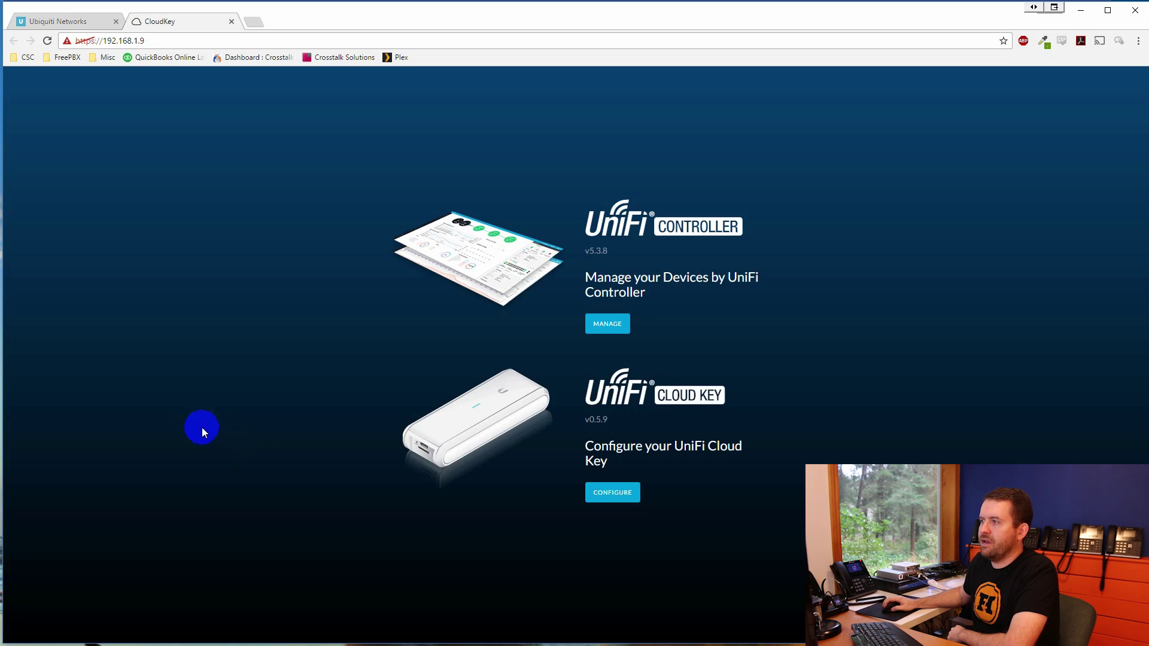
click(613, 253)
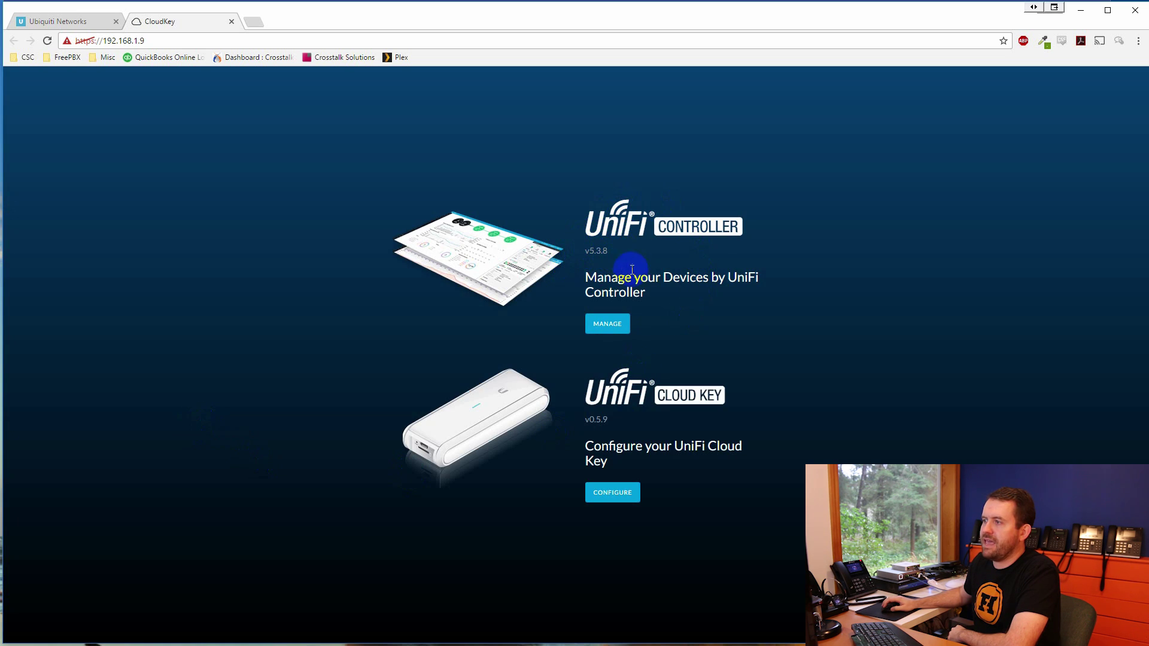
click(606, 326)
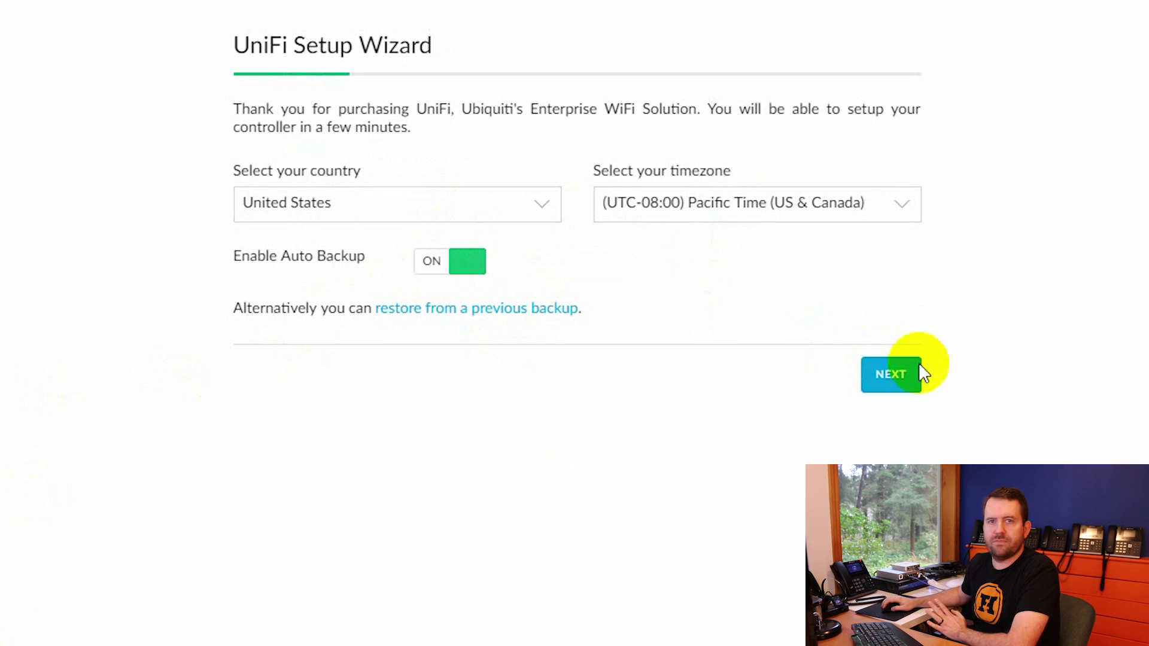
Accept the country and timezone step and select all three devices for configuration
click(894, 382)
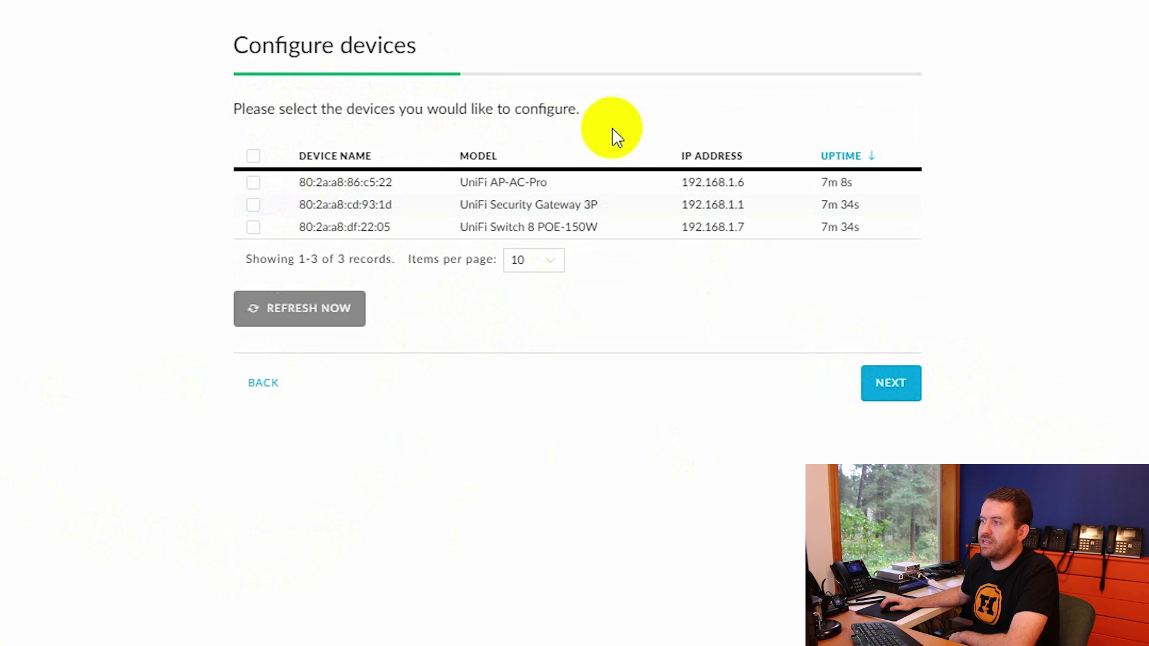
click(253, 157)
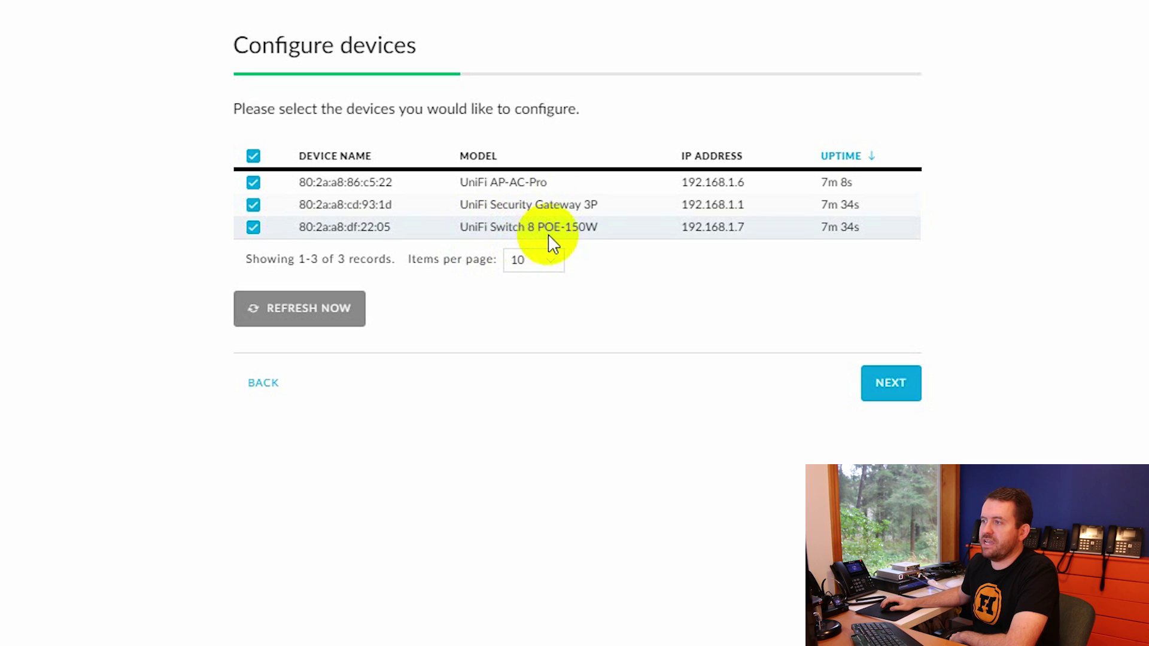
click(899, 383)
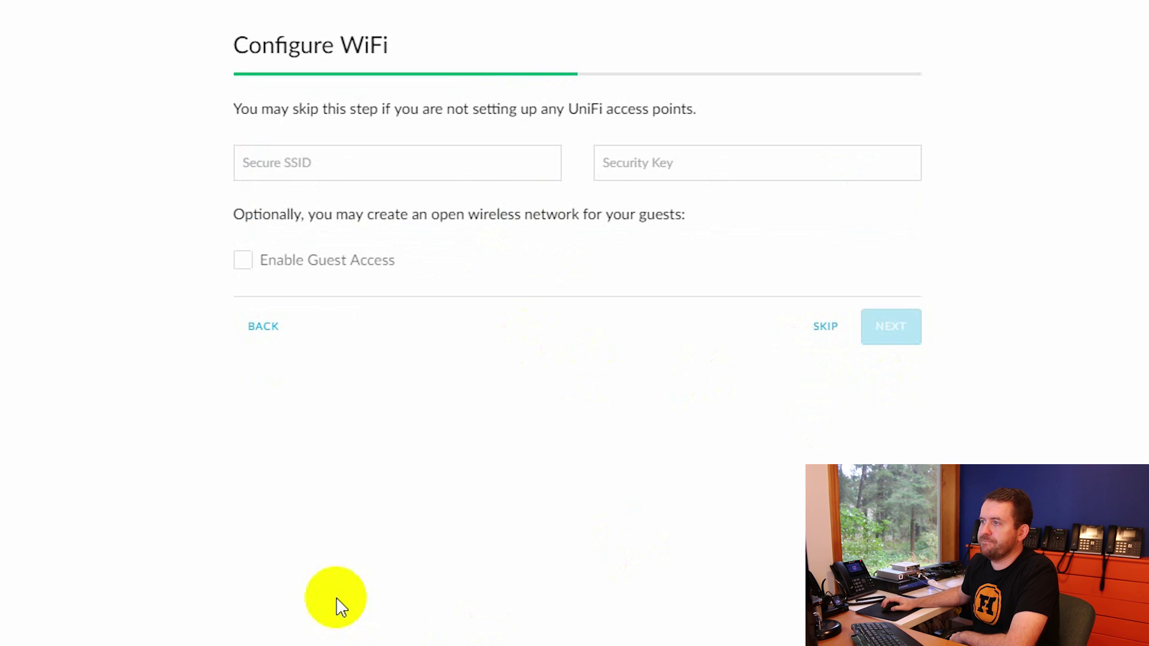
Set WiFi SSID WiFiFoFum with its security key, plus an open guest network named Guest
click(287, 168)
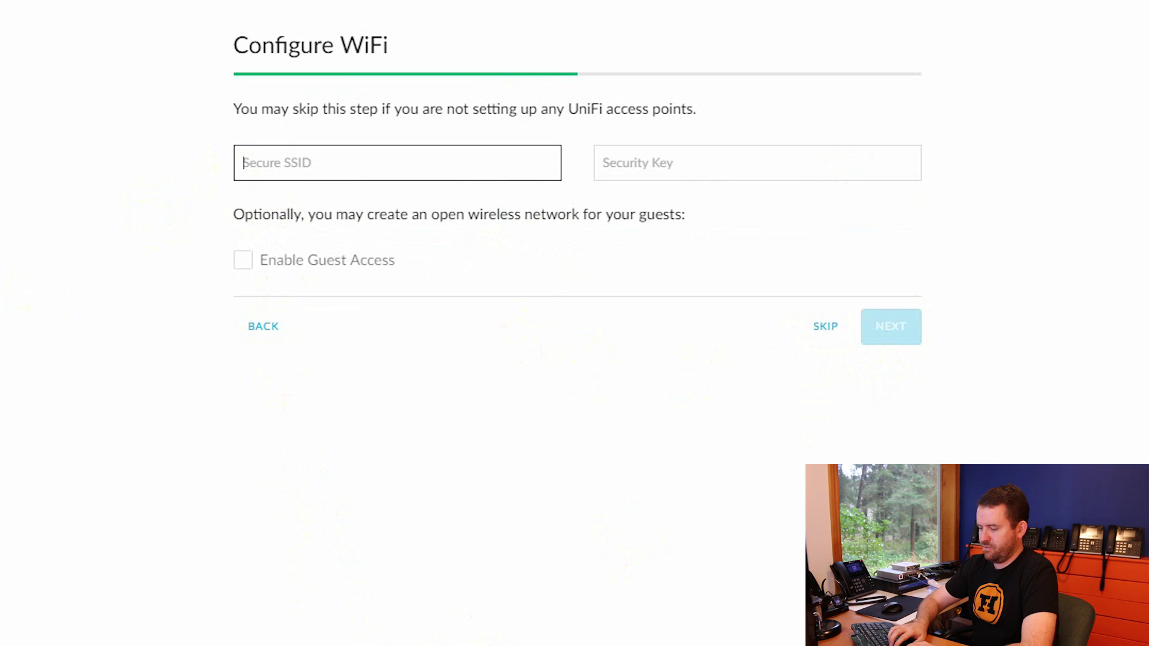
text(WiFiFoFum)
key(Tab)
text(p)
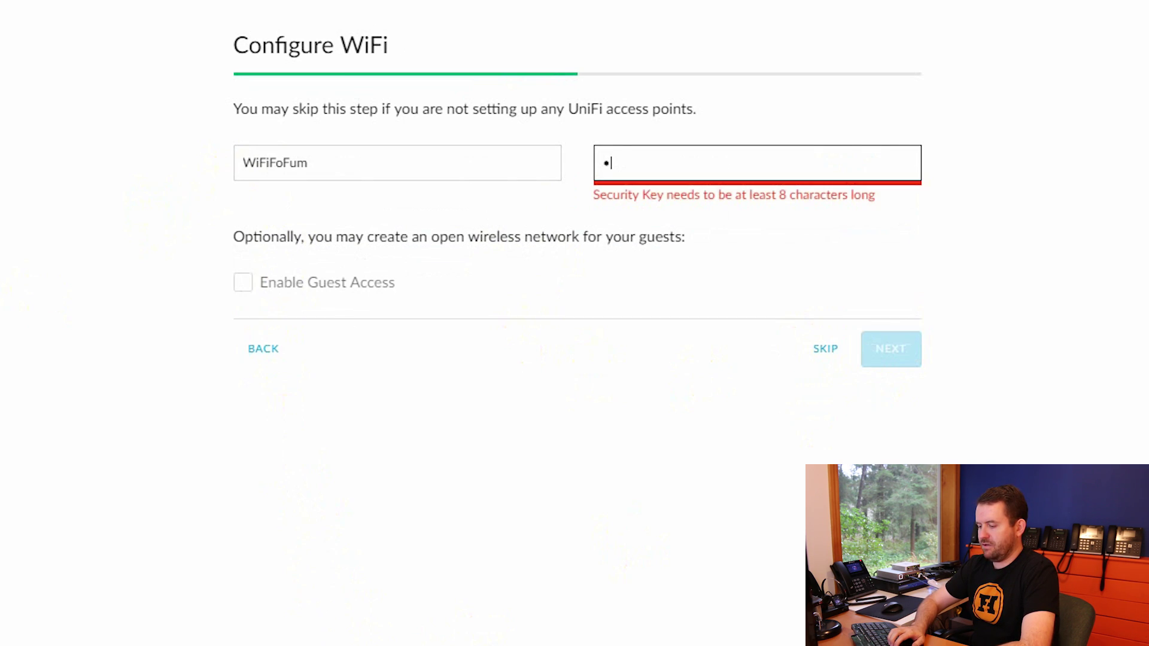
text(assword)
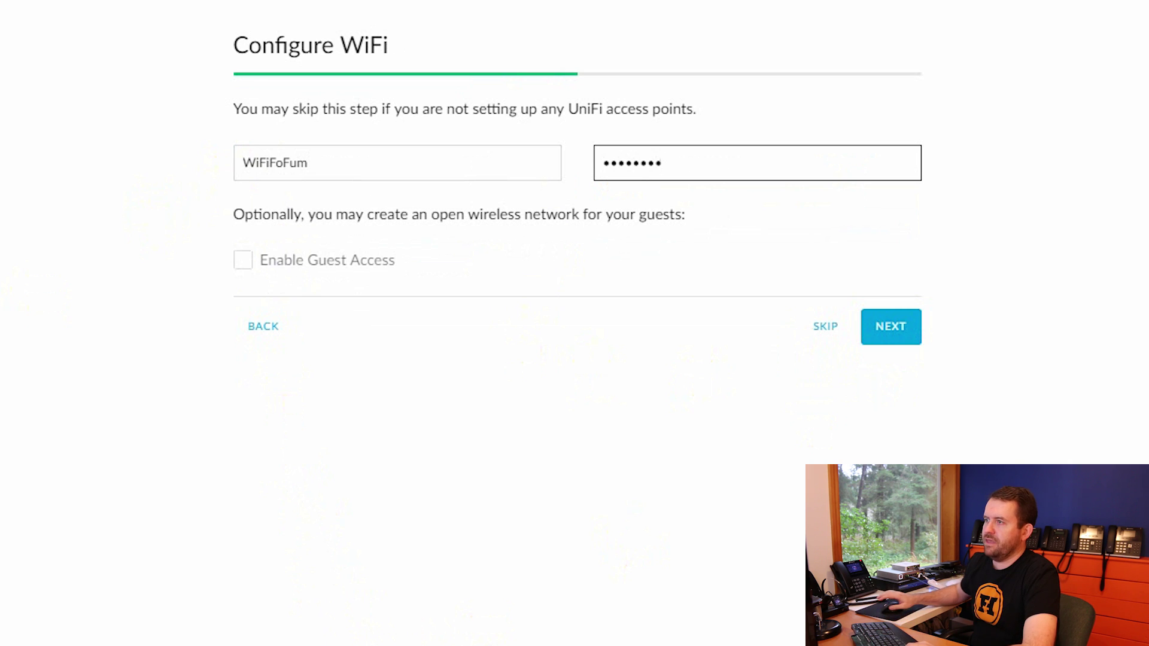
click(241, 263)
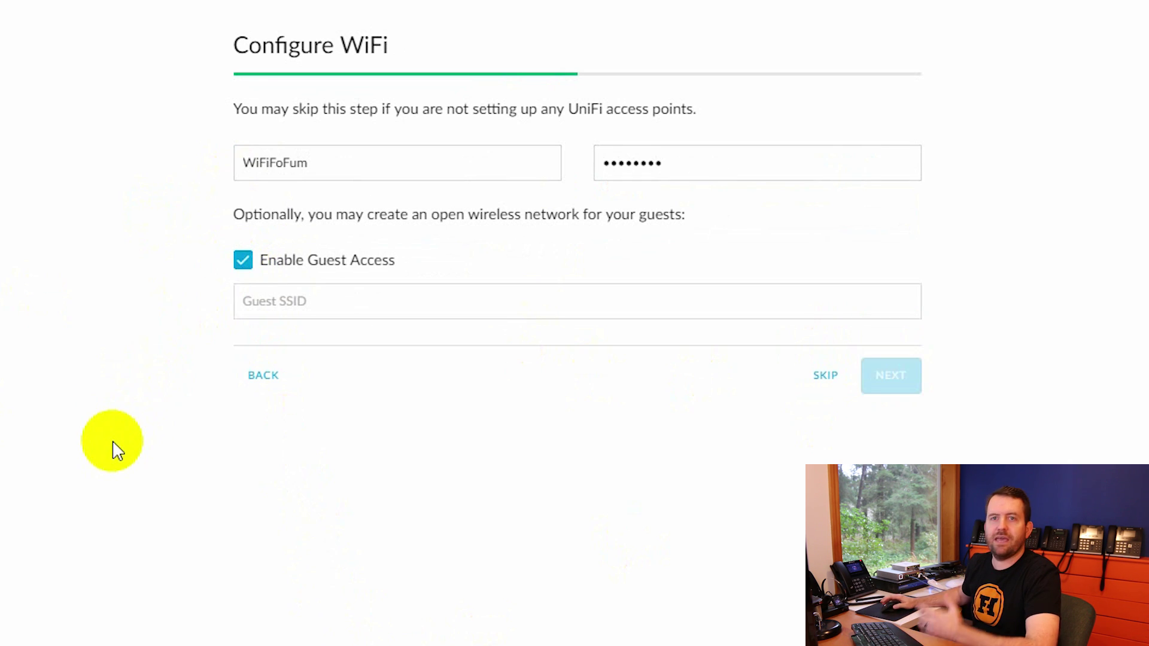
click(379, 310)
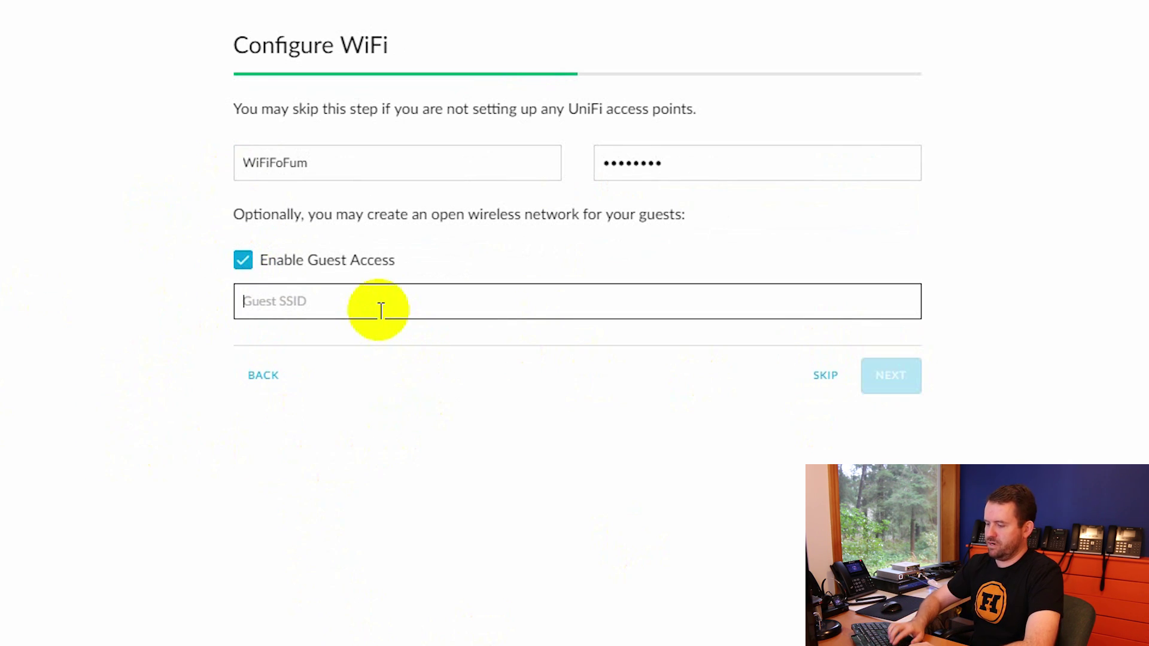
text(Guest)
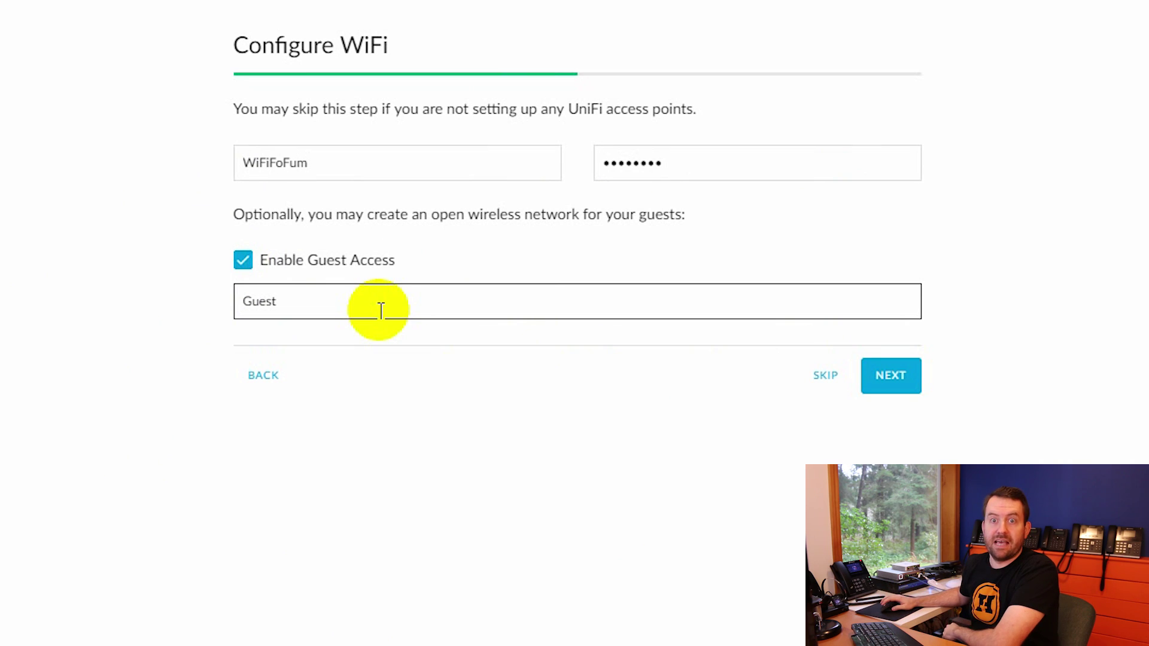
click(885, 376)
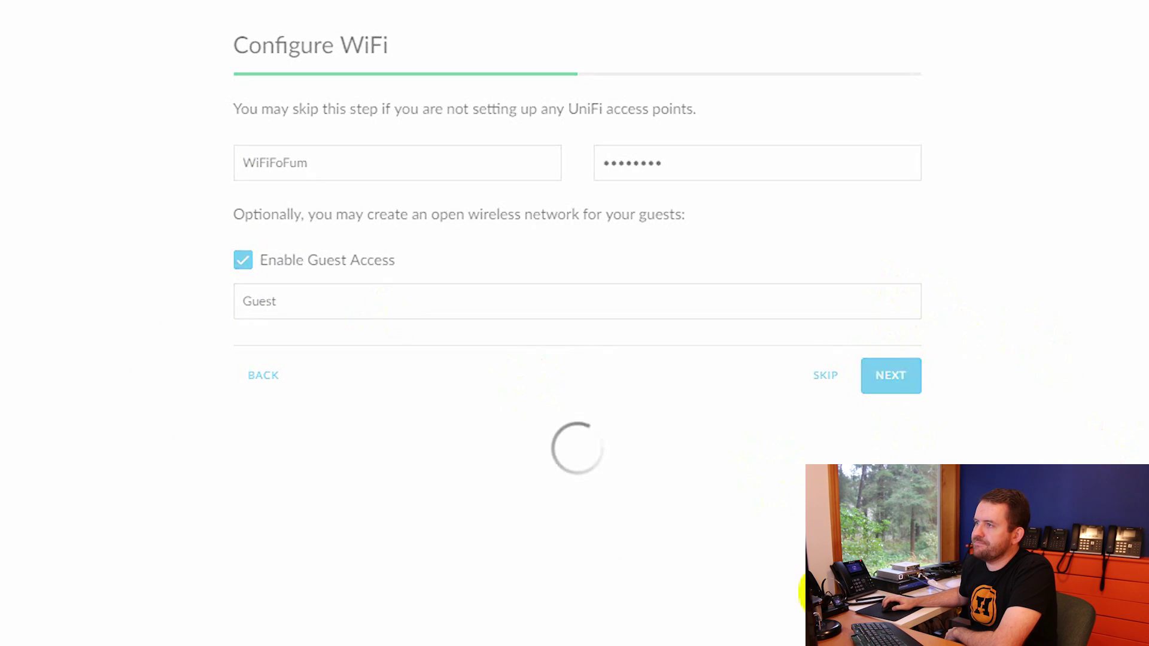
click(257, 174)
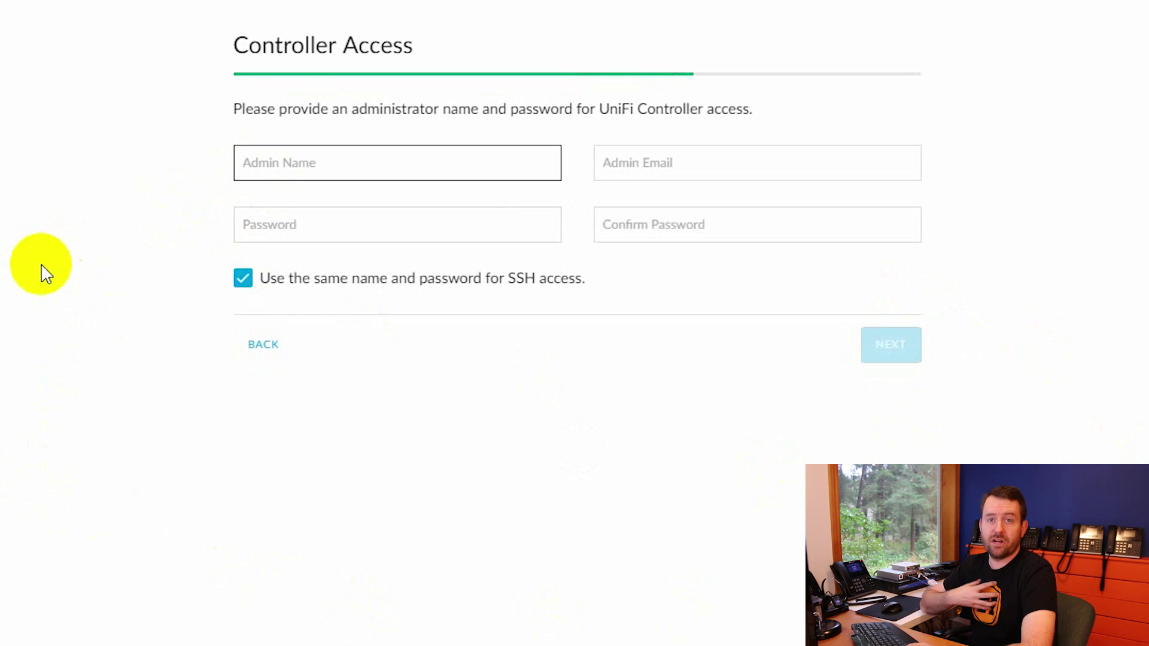
Fill in the administrator's name, e-mail, password and confirmation, then go to cloud access
text(sherwood)
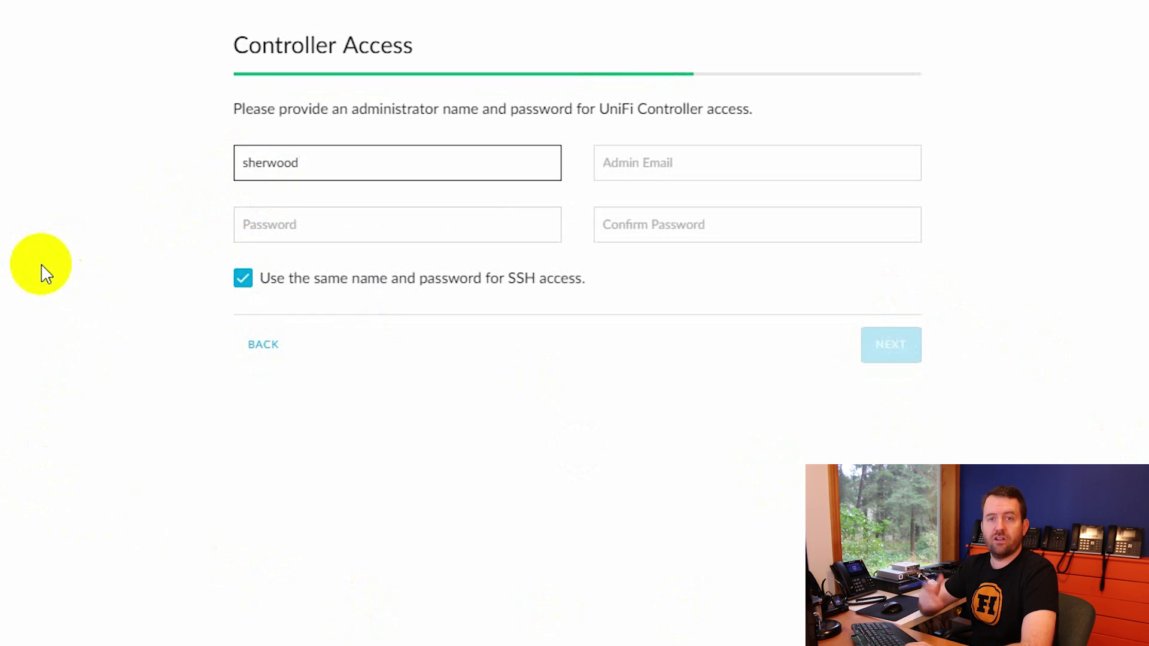
key(Tab)
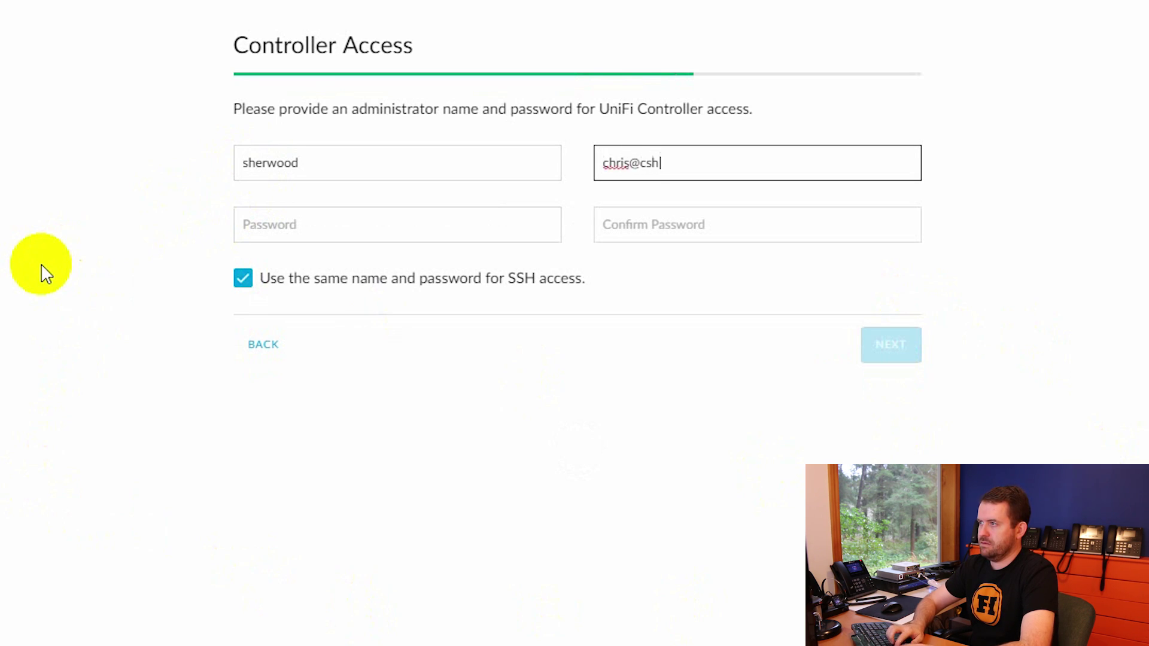
key(Tab)
text(•••••••••)
key(Tab)
text(•••••••••)
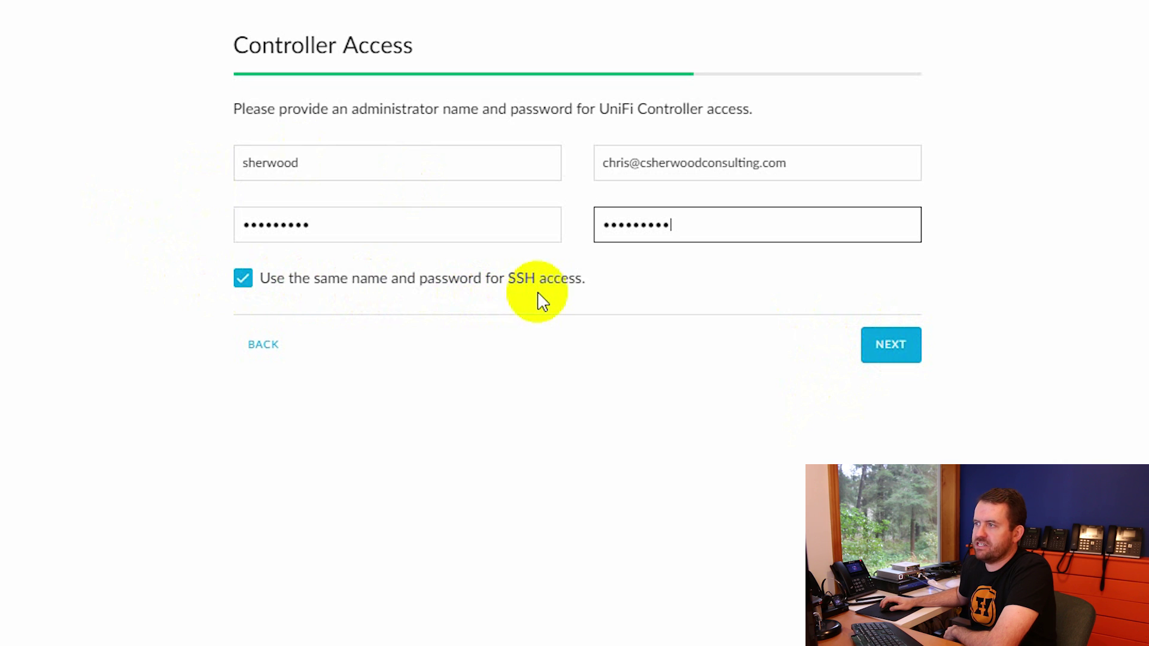
click(892, 345)
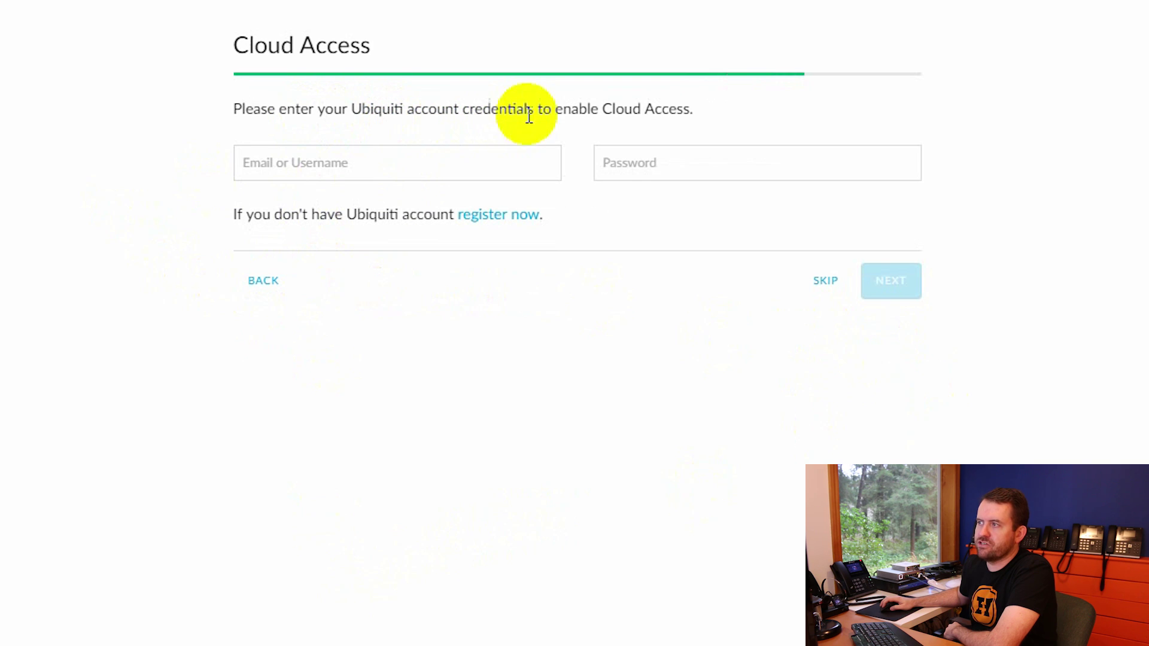
Enter the Ubiquiti account e-mail and password, then finish the wizard on the Confirm page
click(402, 179)
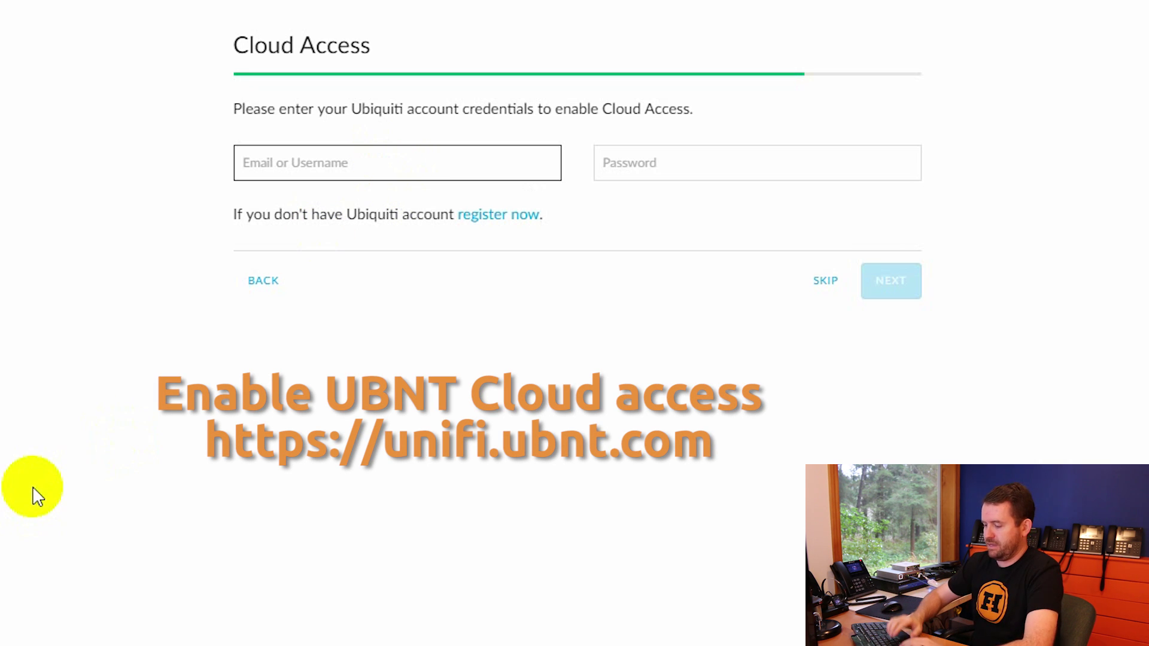
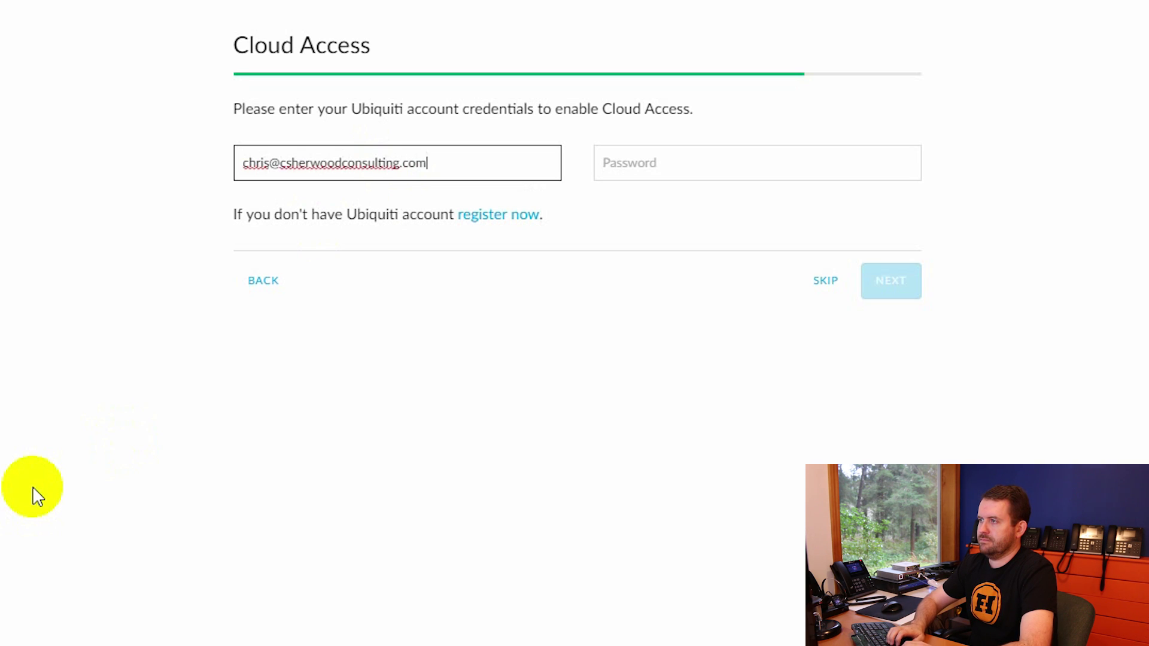
key(Tab)
text(••••••)
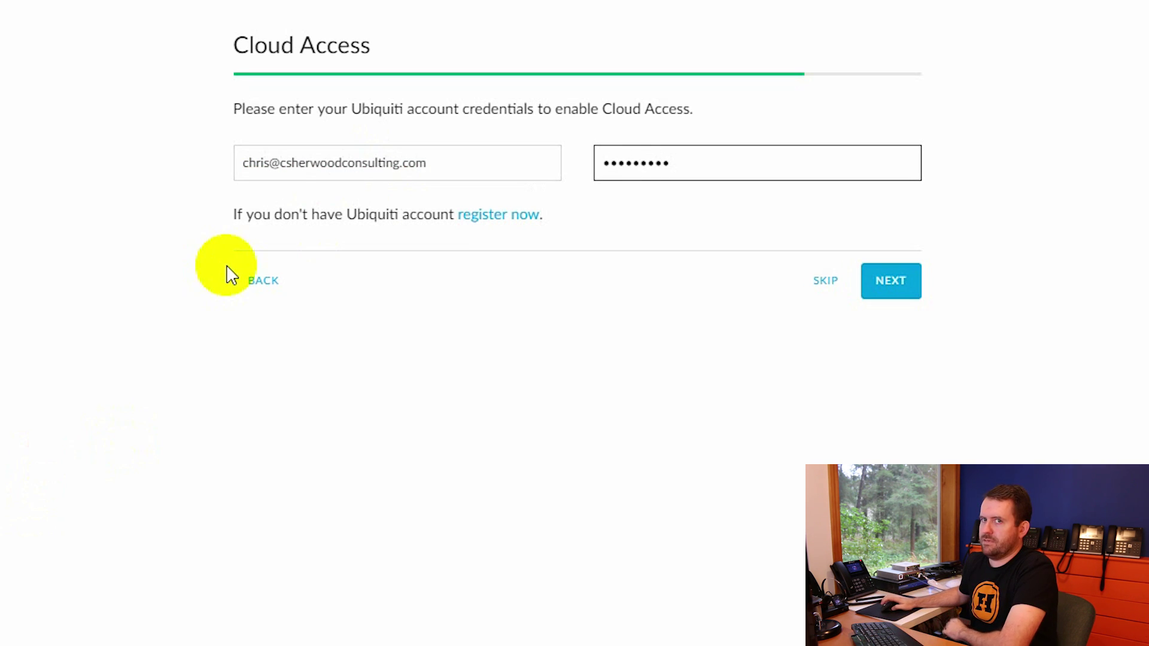
click(893, 288)
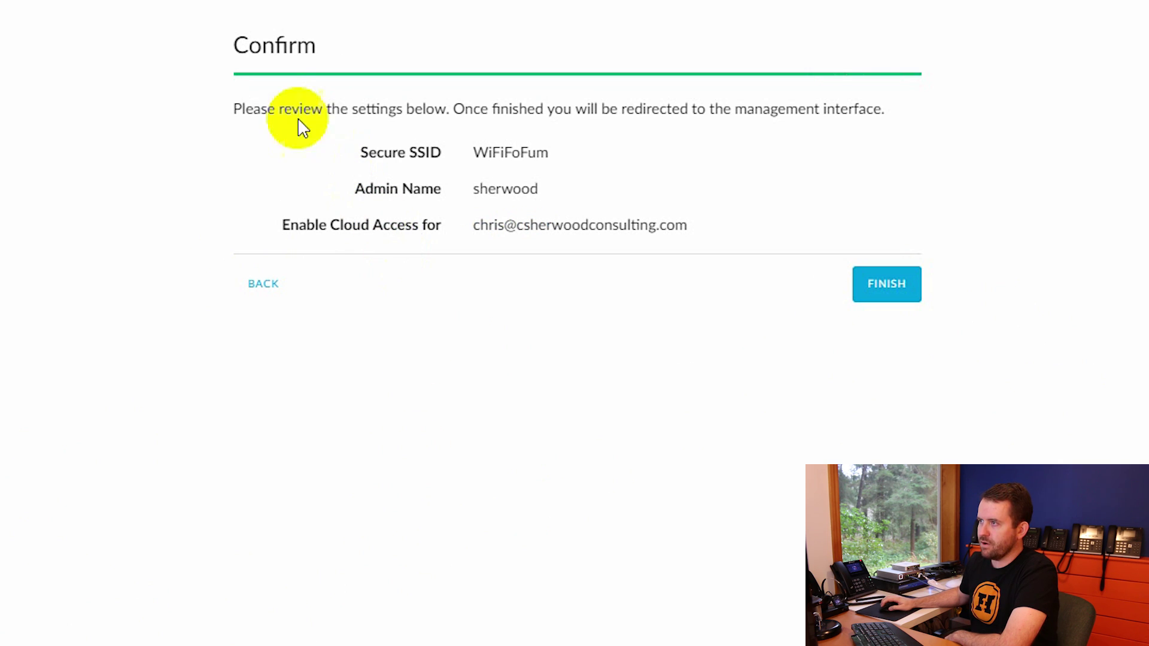
click(888, 286)
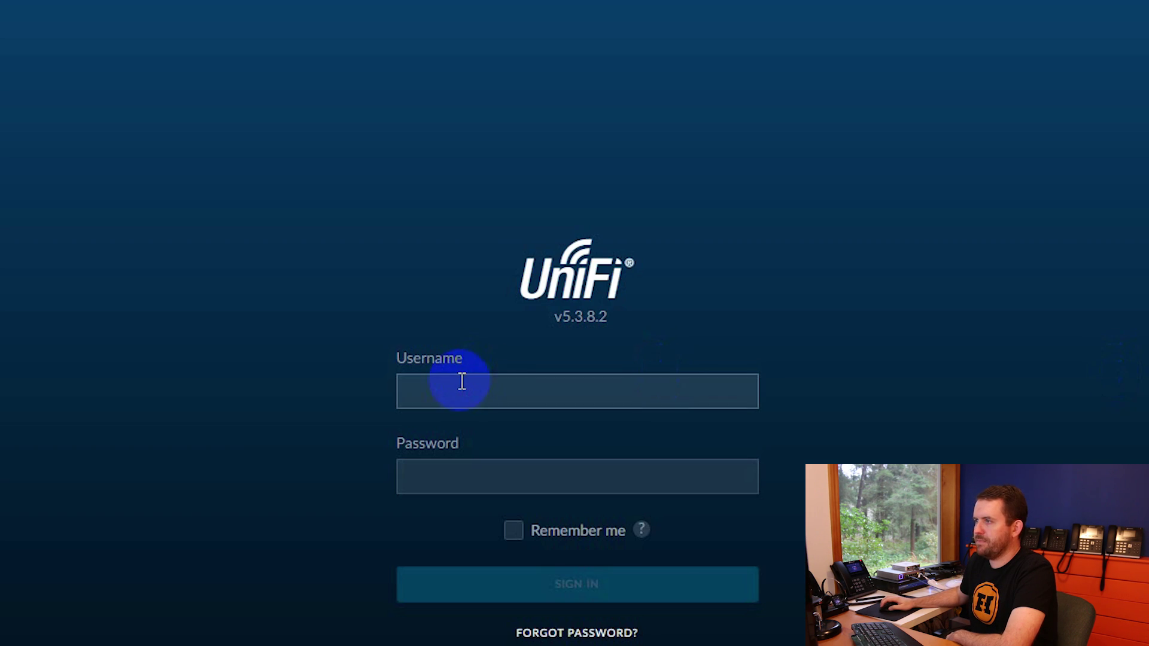
click(469, 396)
Sign in to the controller with the new administrator's username and password
text(sherwood)
key(Tab)
text(*********)
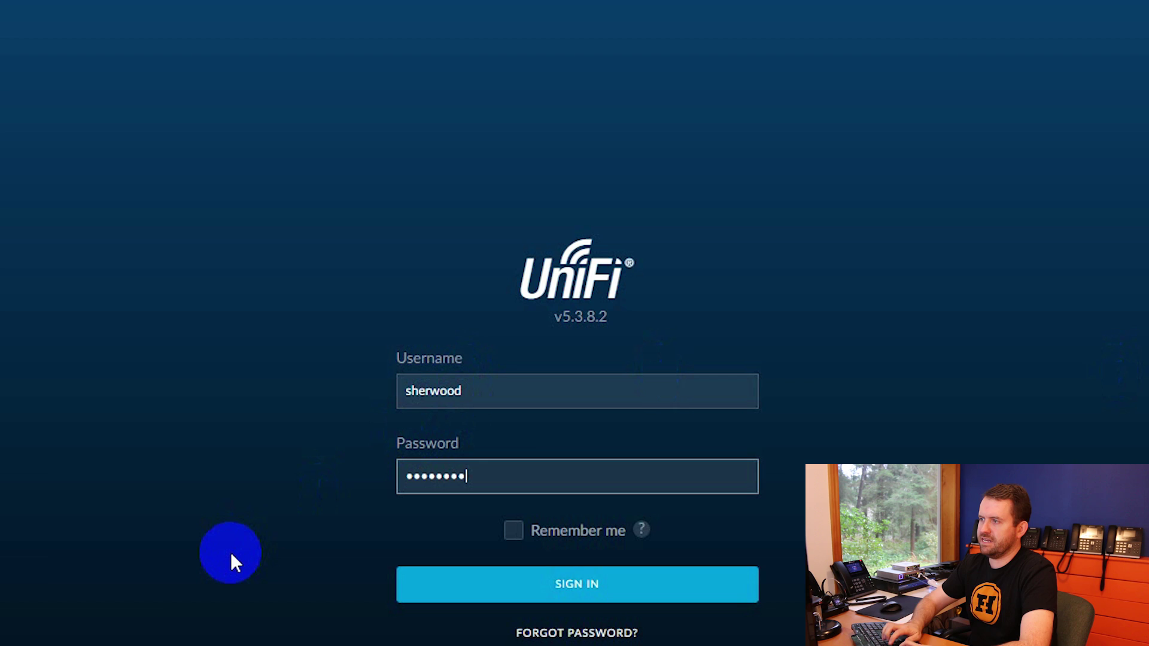
key(Return)
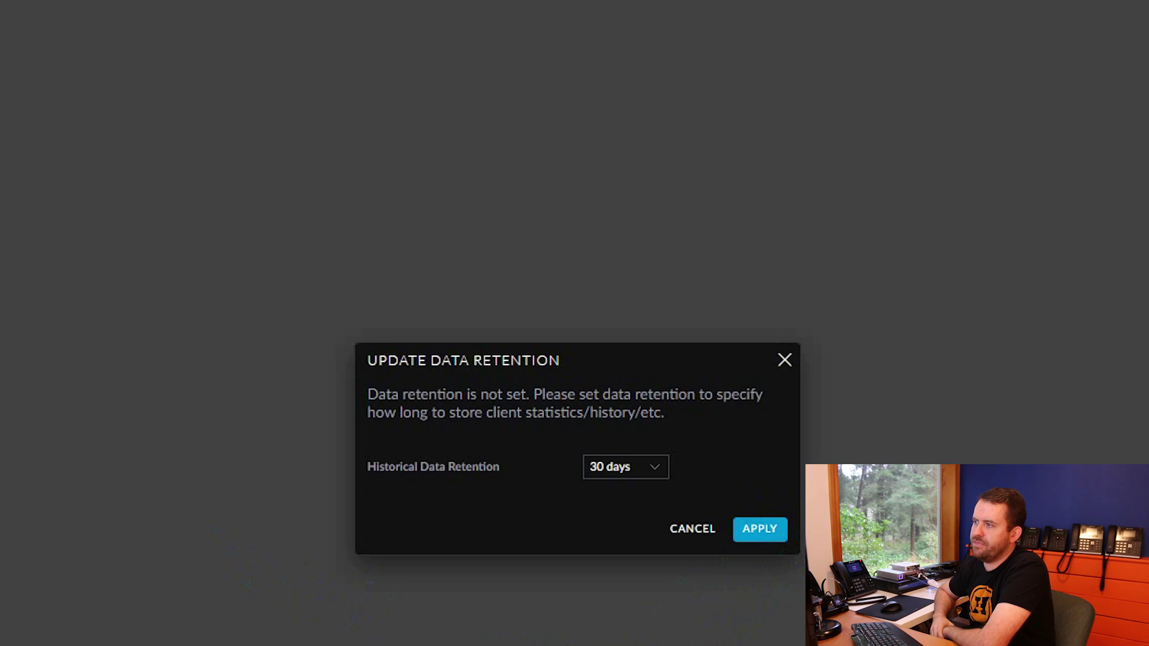
Keep 30 days of historical data retention and go to the Devices list
click(760, 529)
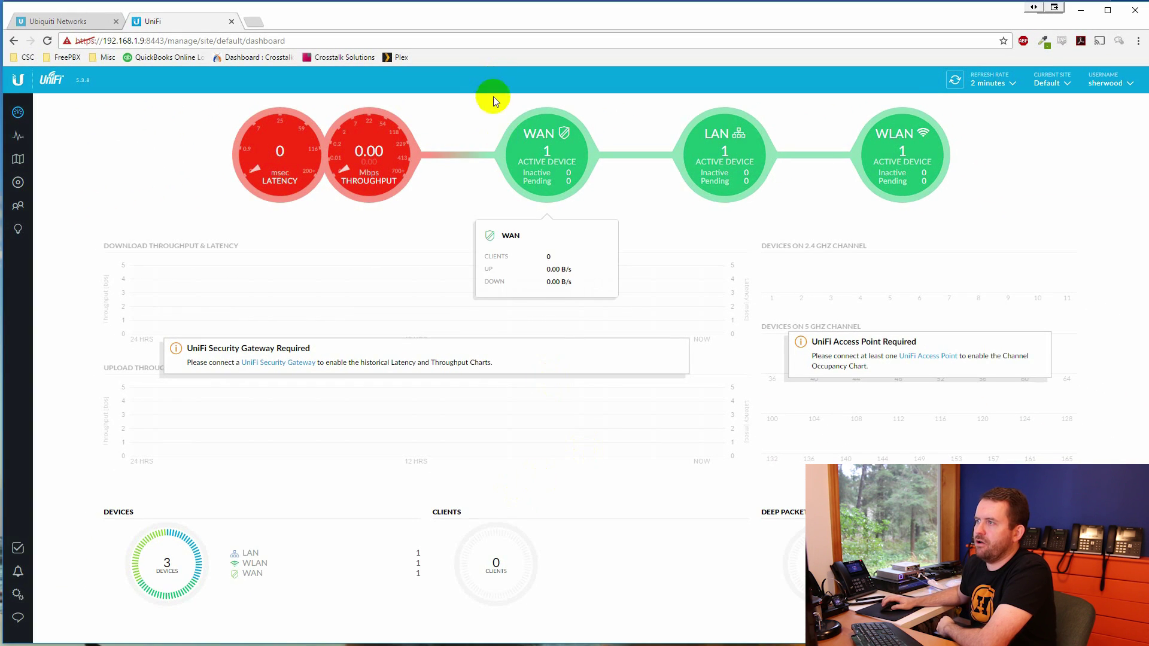
mouse_move(911, 157)
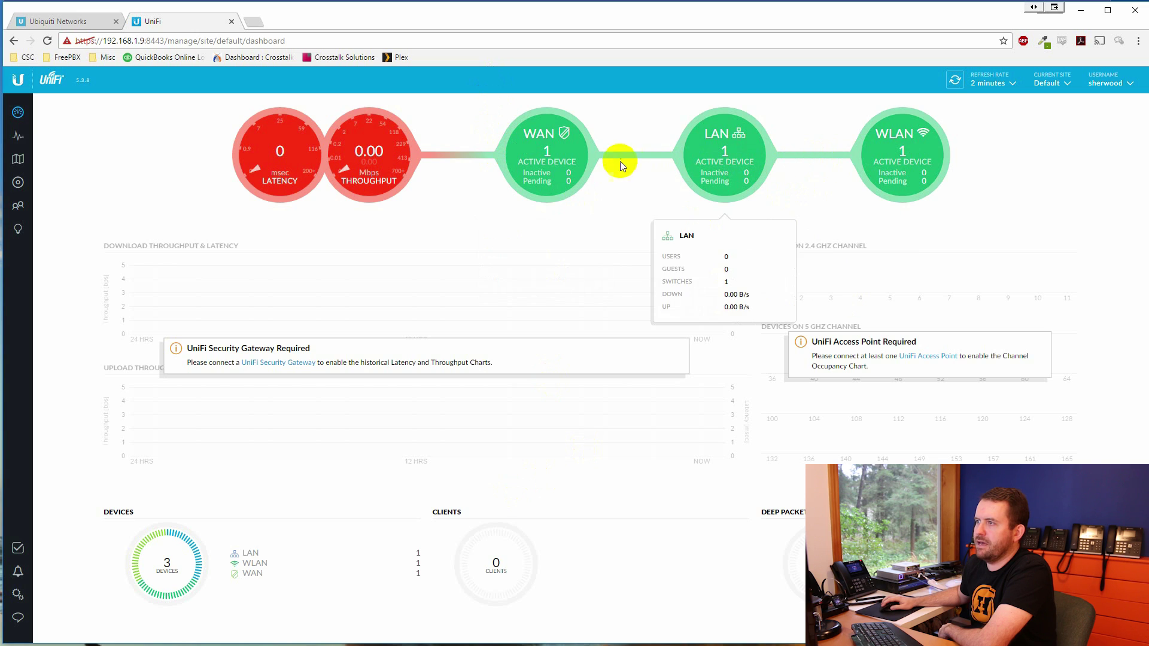
mouse_move(550, 171)
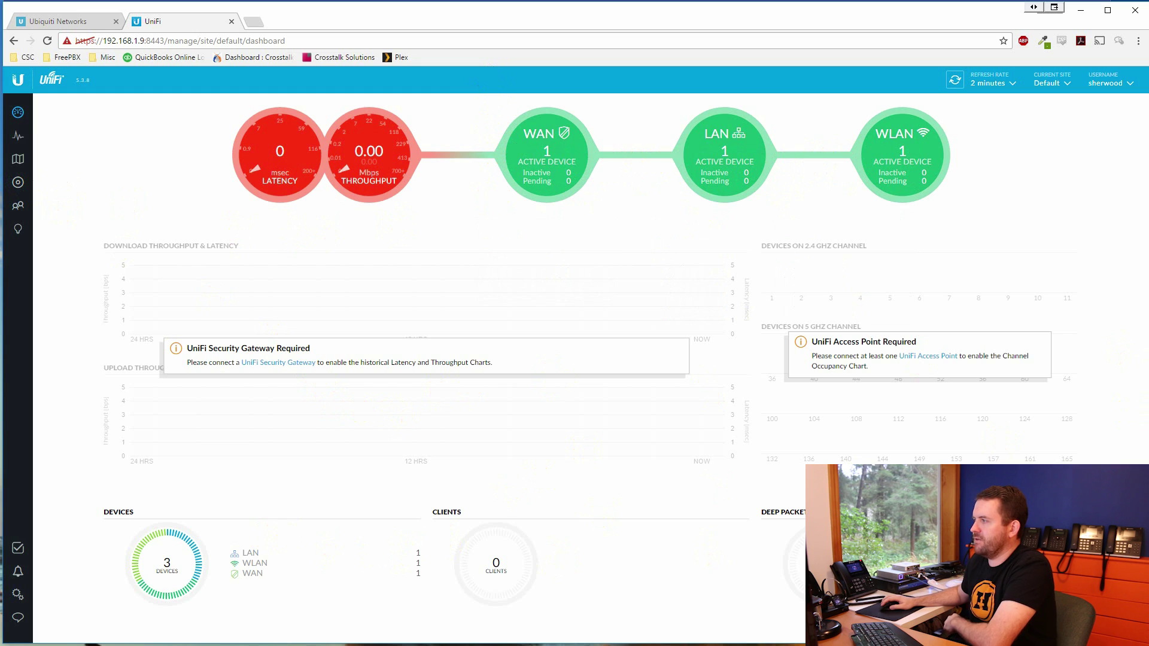
click(16, 183)
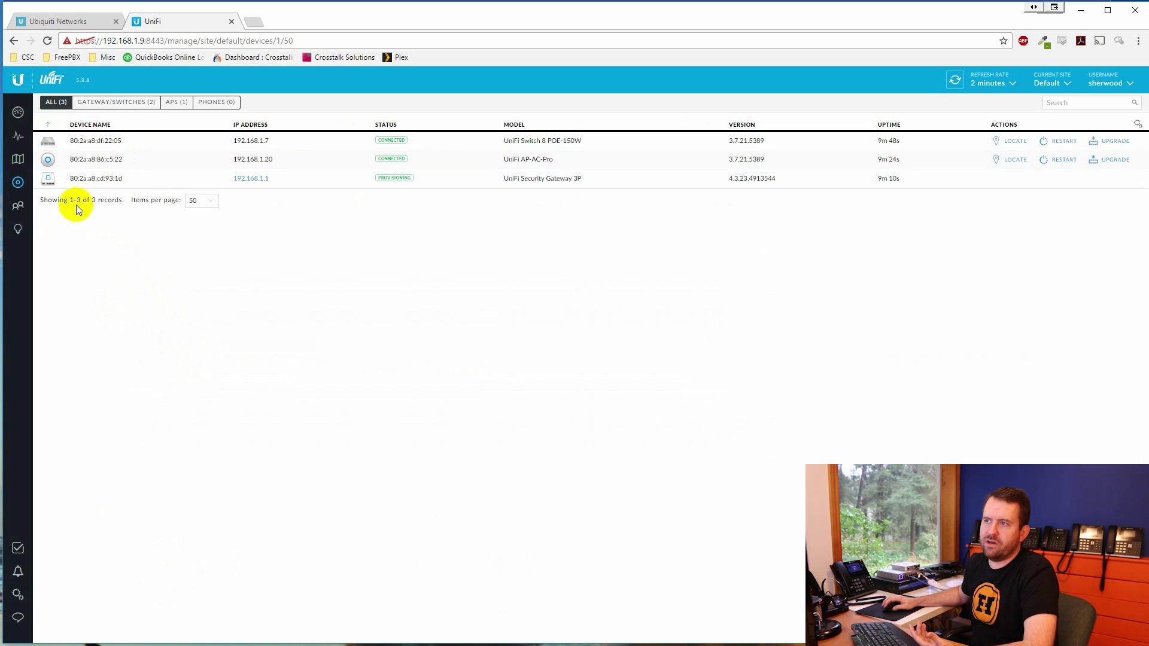
Give the switch the alias US-8-150W and save it
click(90, 141)
click(997, 222)
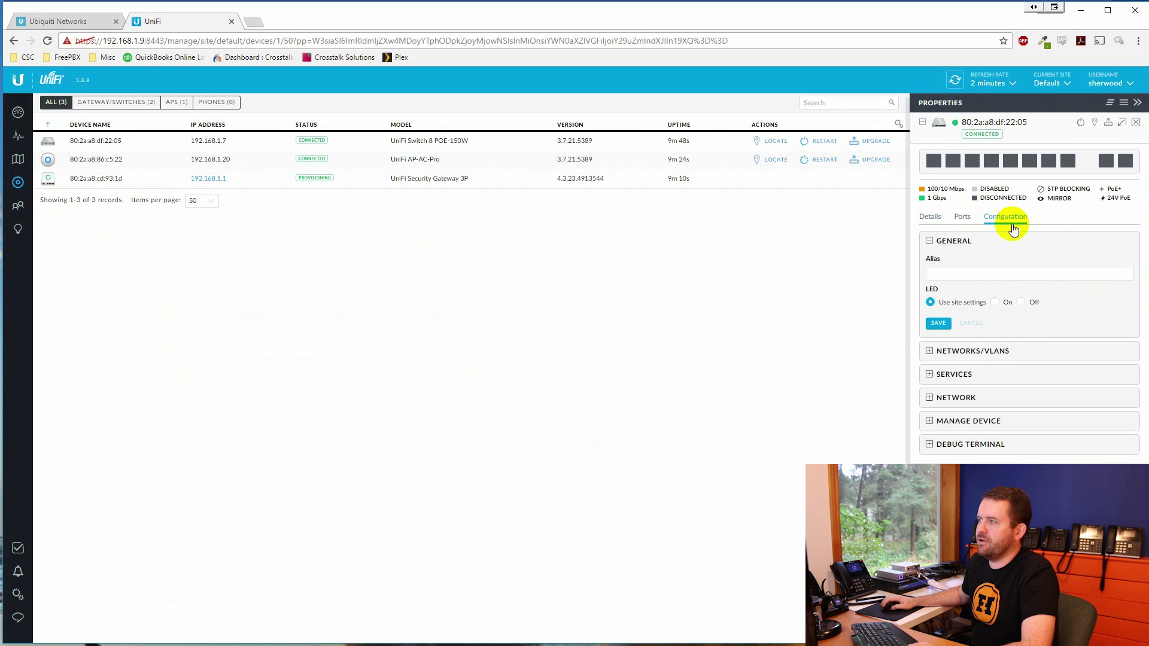
click(986, 273)
text(US-)
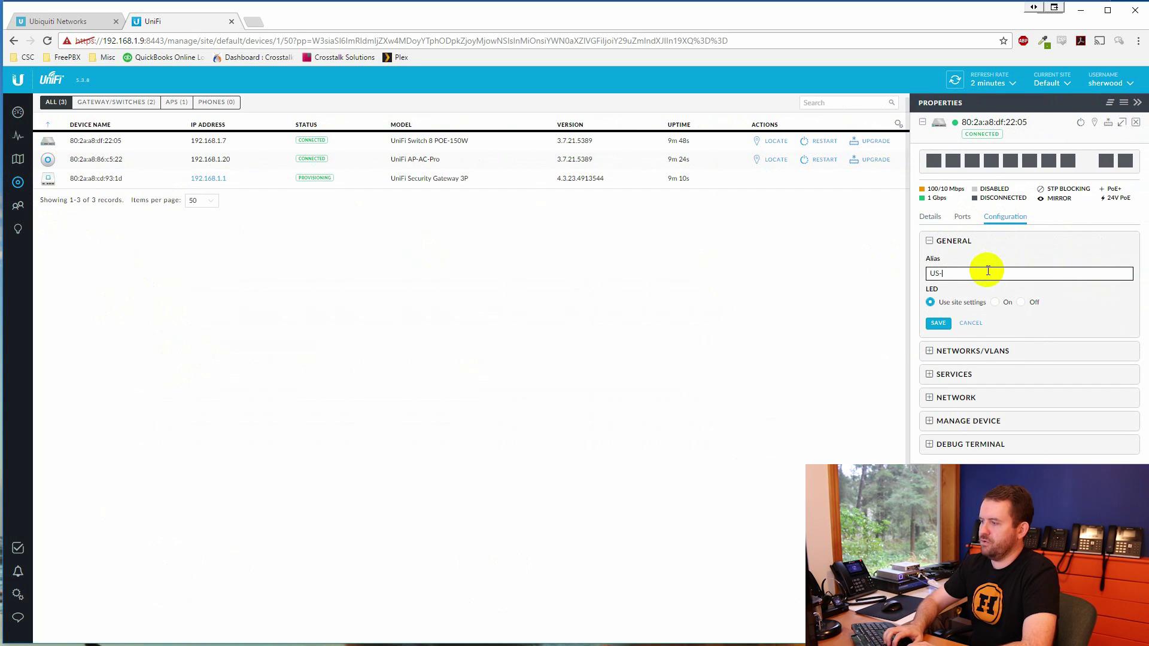
text(8-150W)
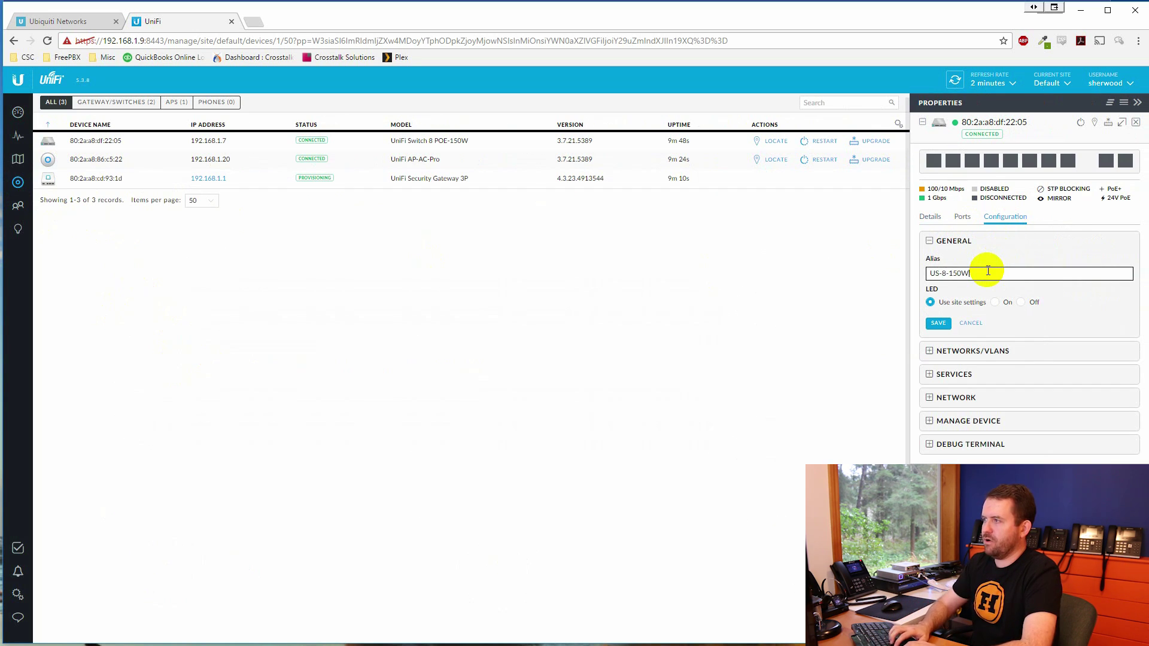
click(946, 323)
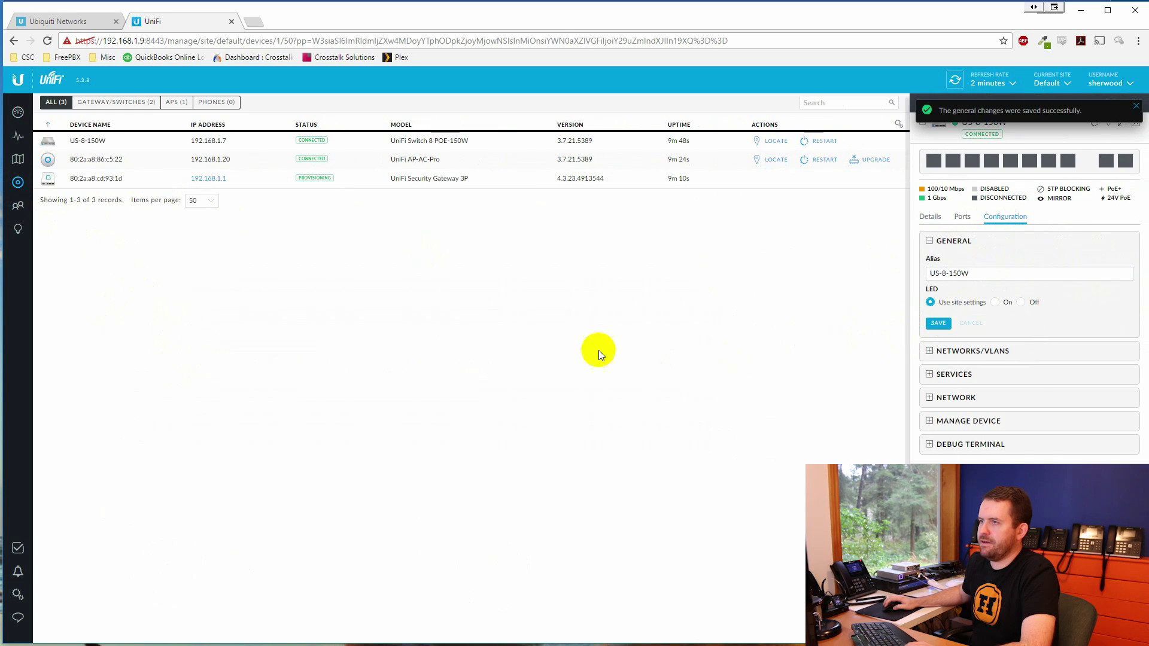
Give the security gateway the alias USG and save it
click(95, 160)
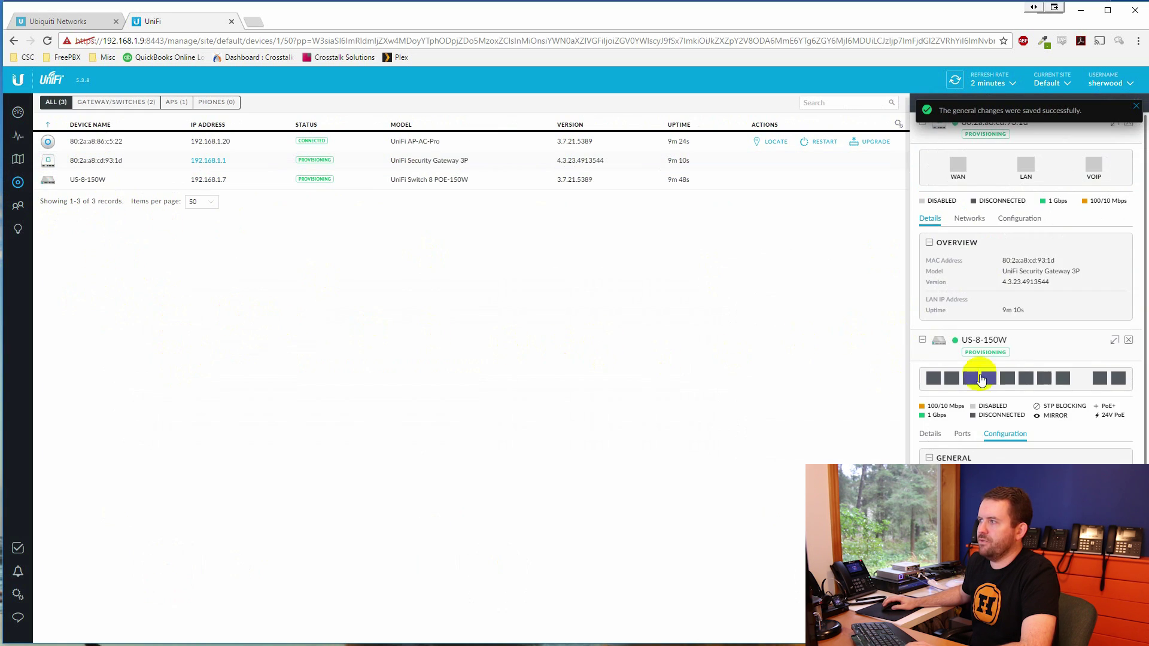
click(1019, 219)
click(974, 275)
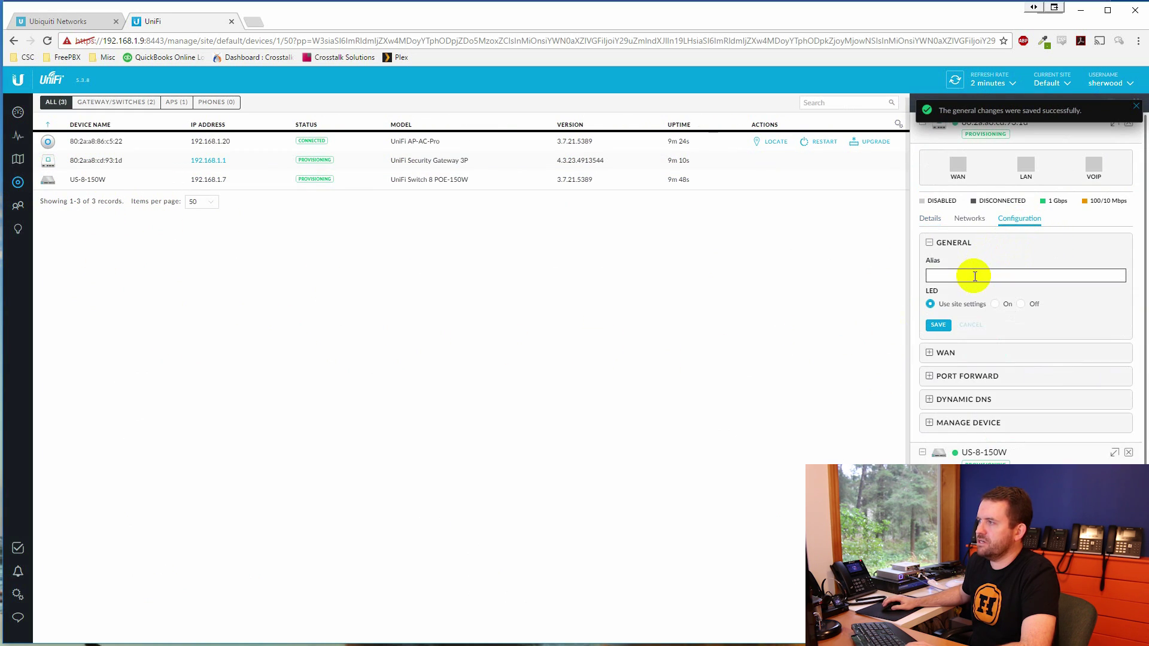
text(USG)
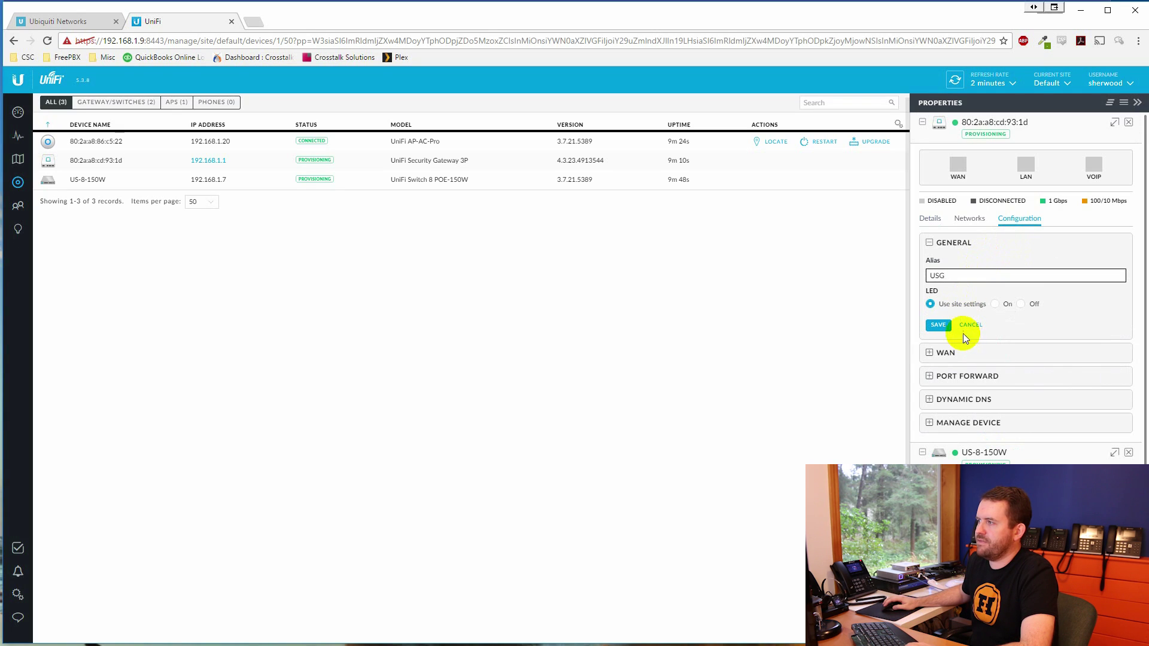
click(938, 325)
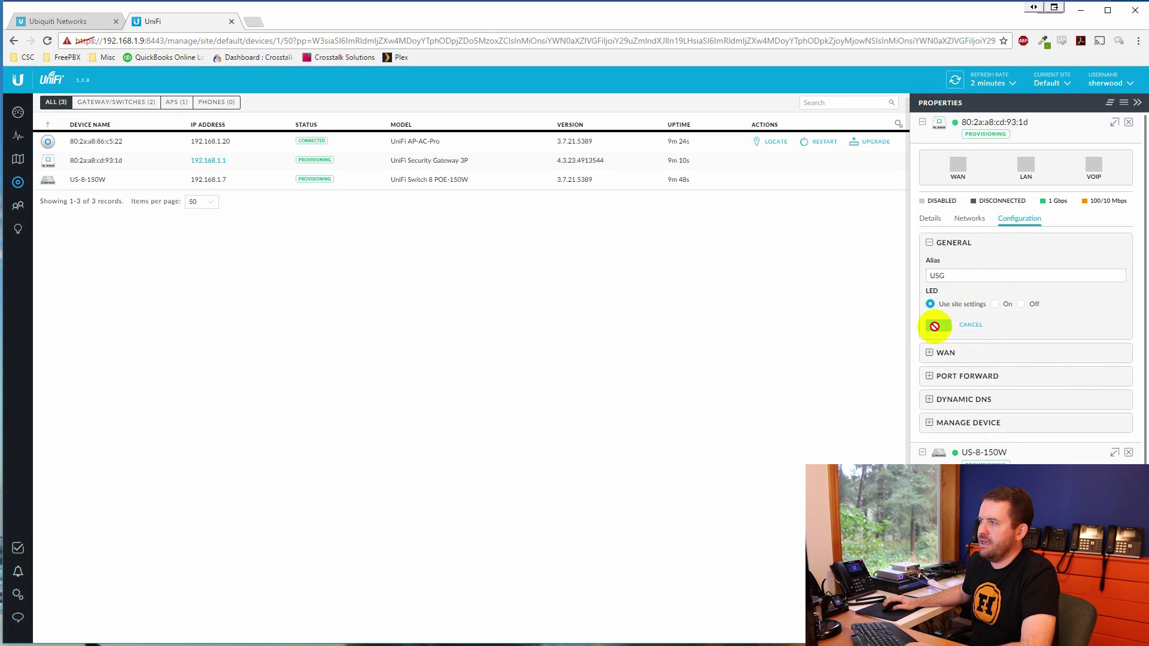
Give the access point the alias UAP-AC-PRO and save it
click(85, 140)
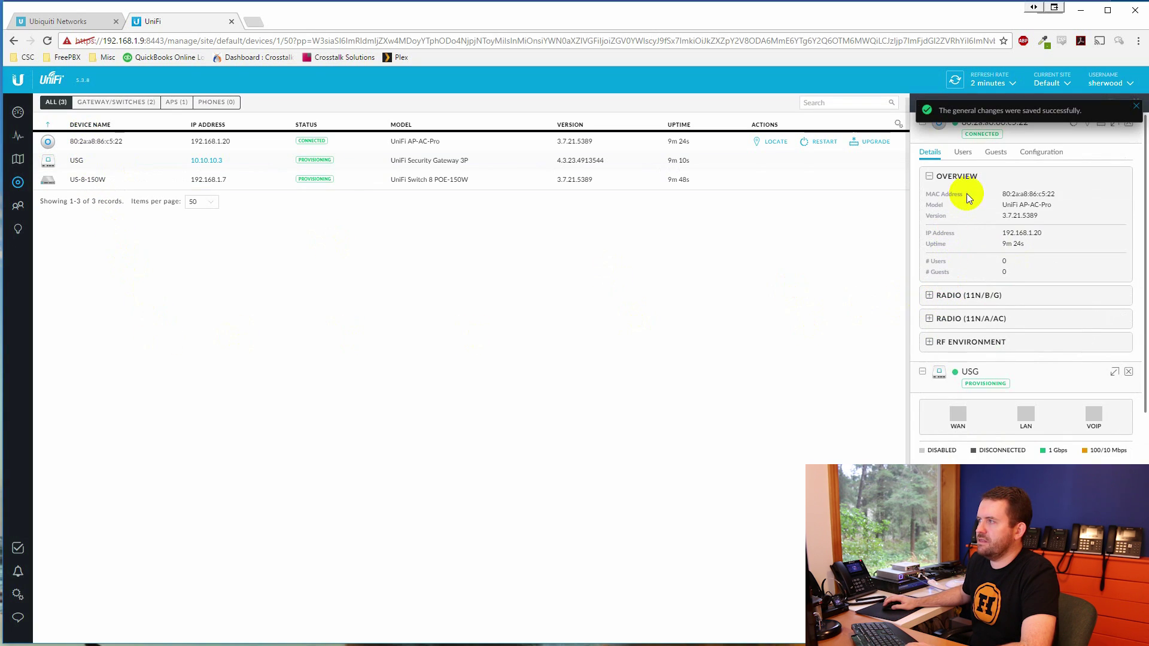
click(1040, 152)
click(982, 210)
text(A)
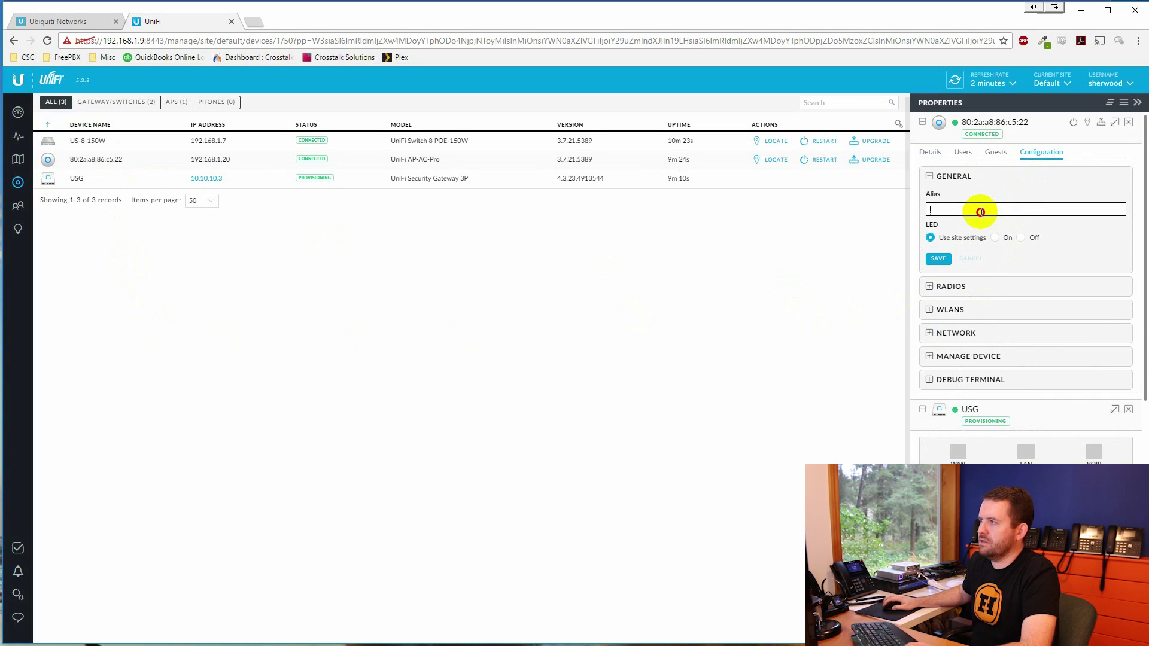
text(P)
key(BackSpace)
key(BackSpace)
text(UAP-AC-PRO)
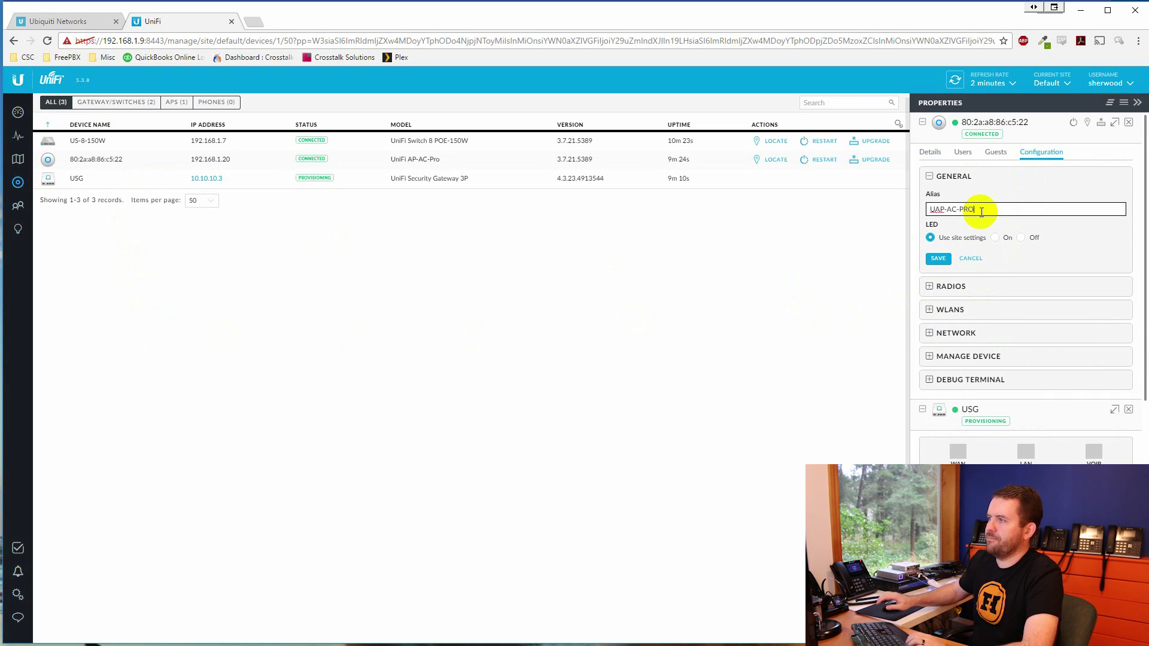
click(948, 261)
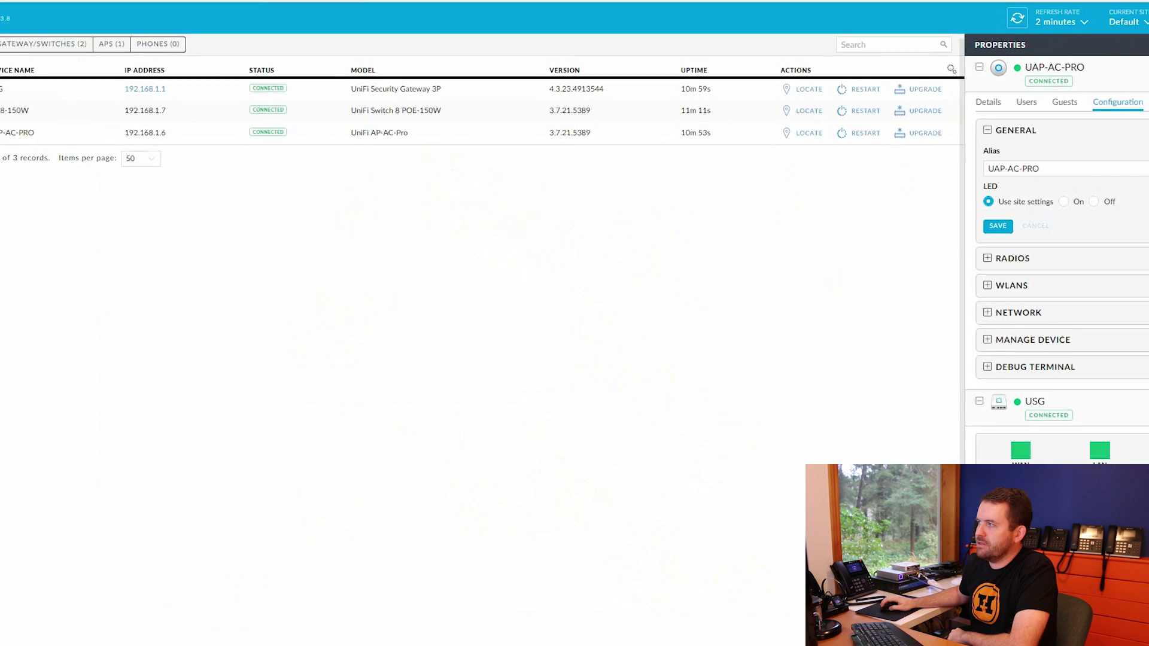
Close the access point, gateway and switch property cards, then go to site Settings
click(1128, 122)
click(1129, 123)
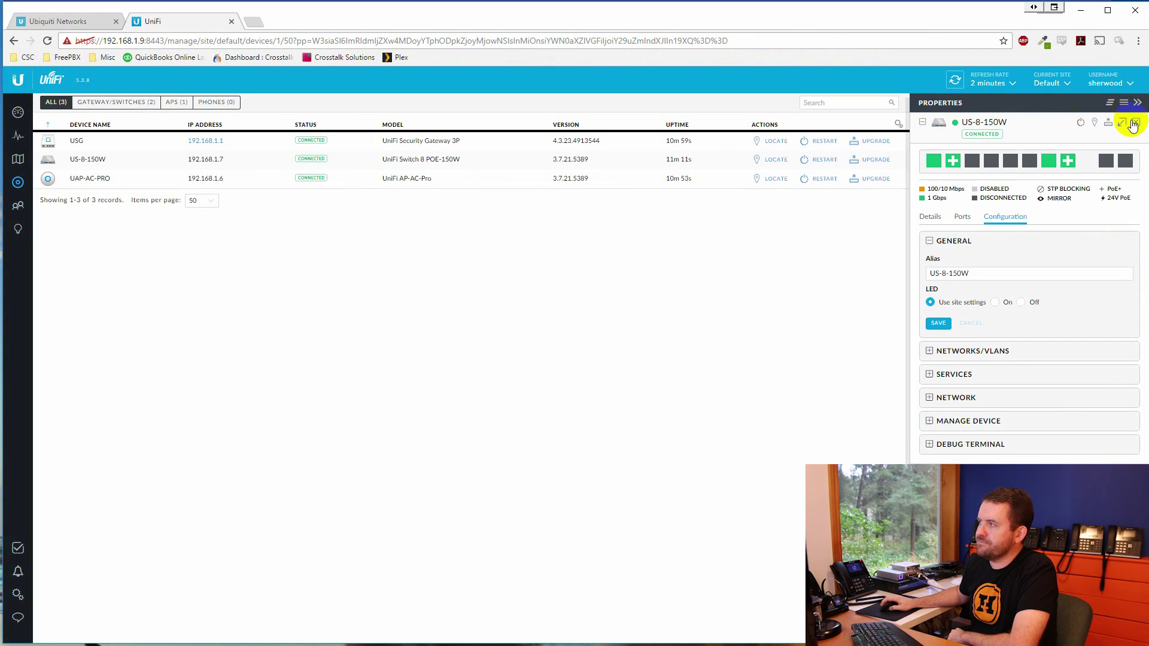
click(1129, 123)
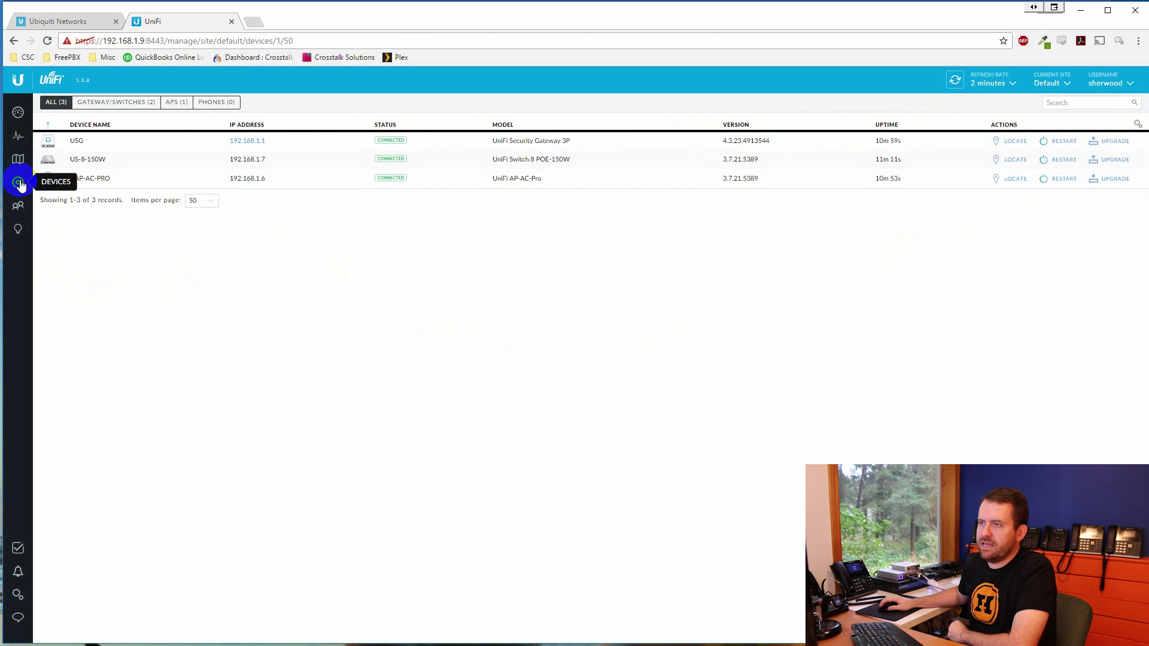
click(18, 594)
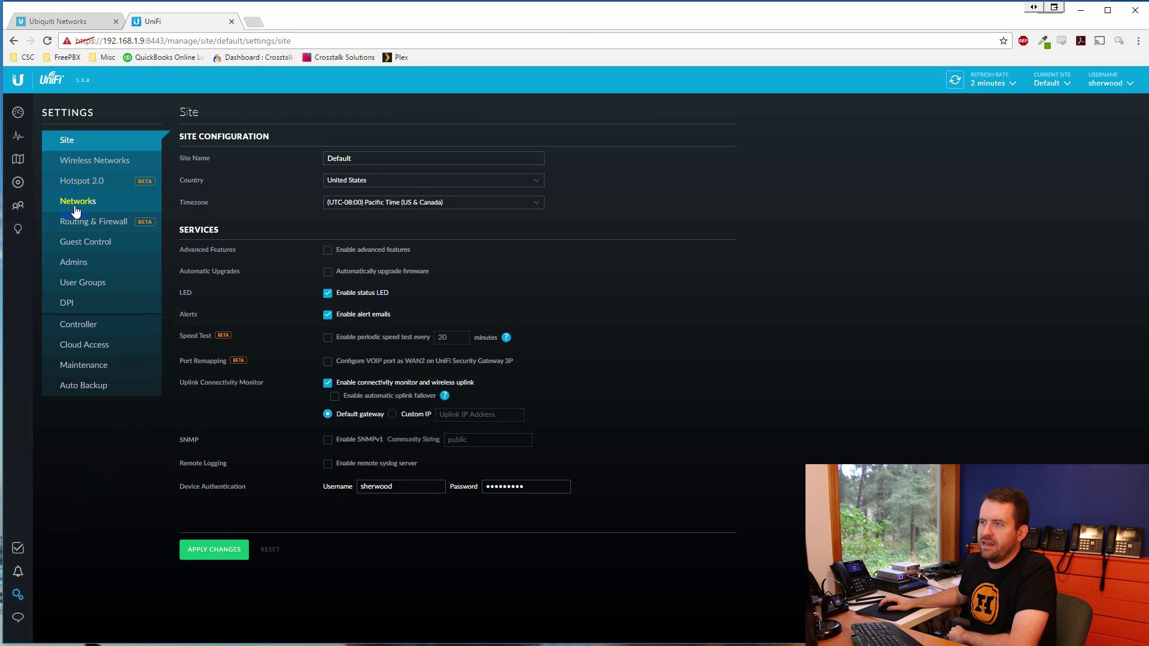
Edit the LAN network and change its gateway/subnet to 192.168.99.1/24
click(77, 202)
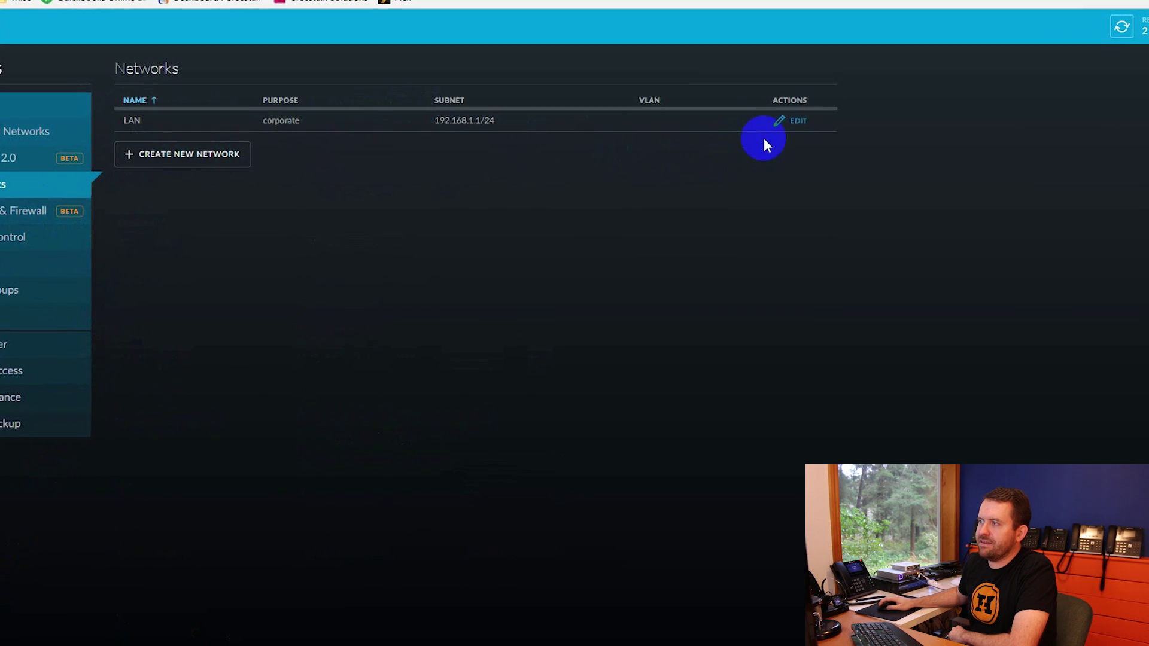
click(854, 103)
click(331, 207)
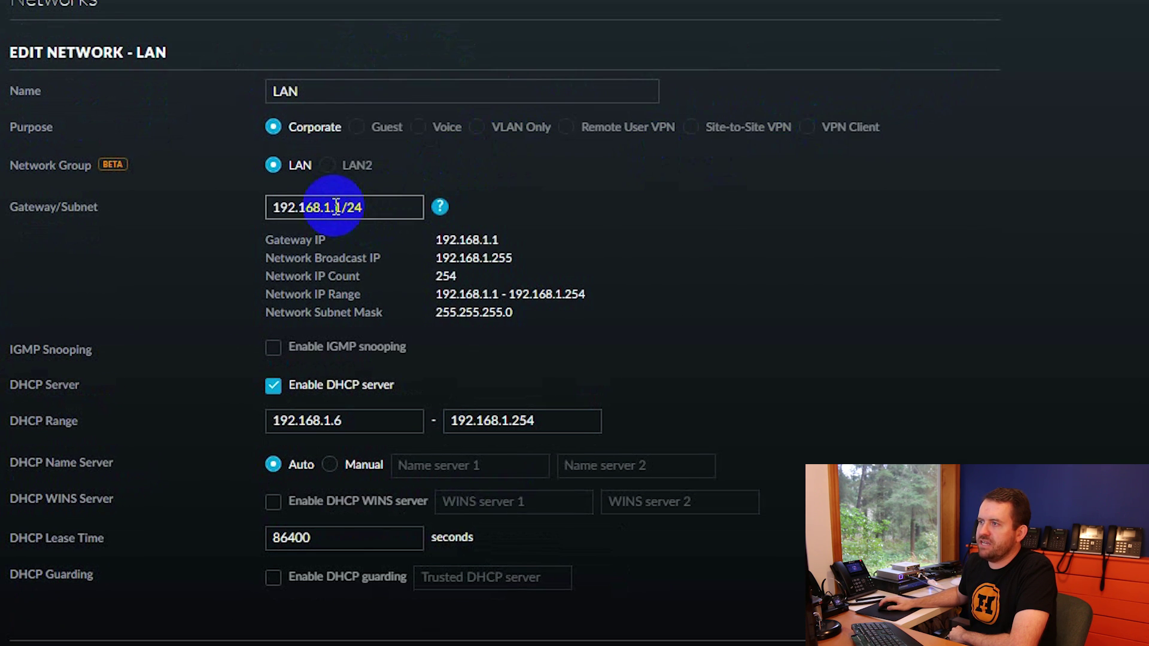
key(BackSpace)
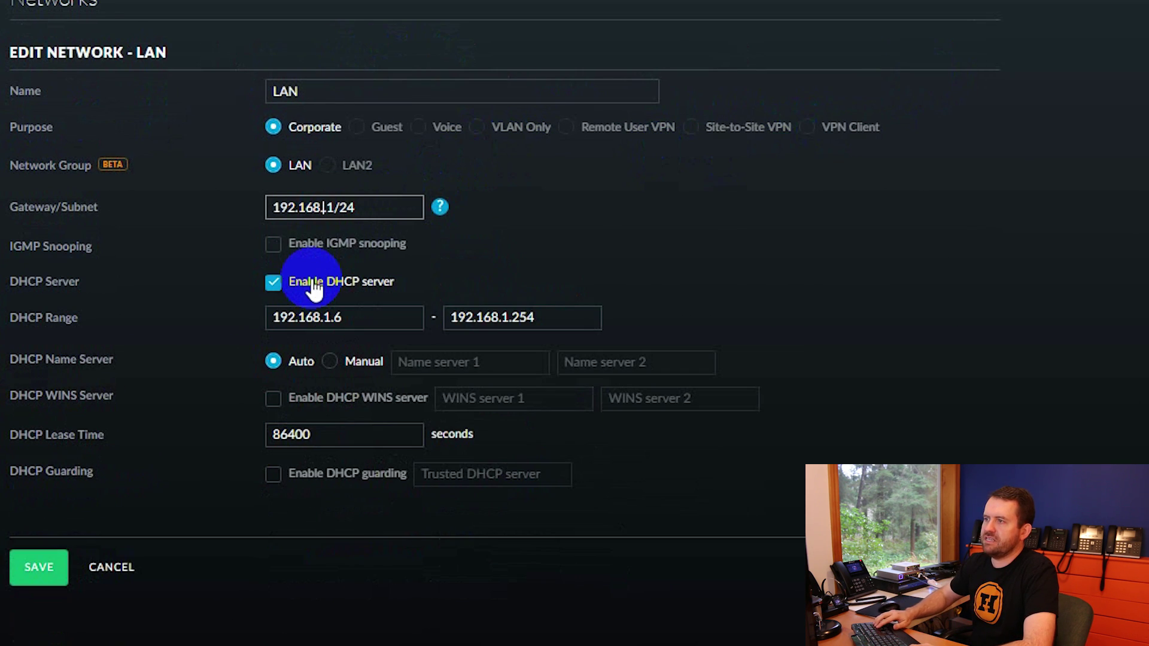
text(99)
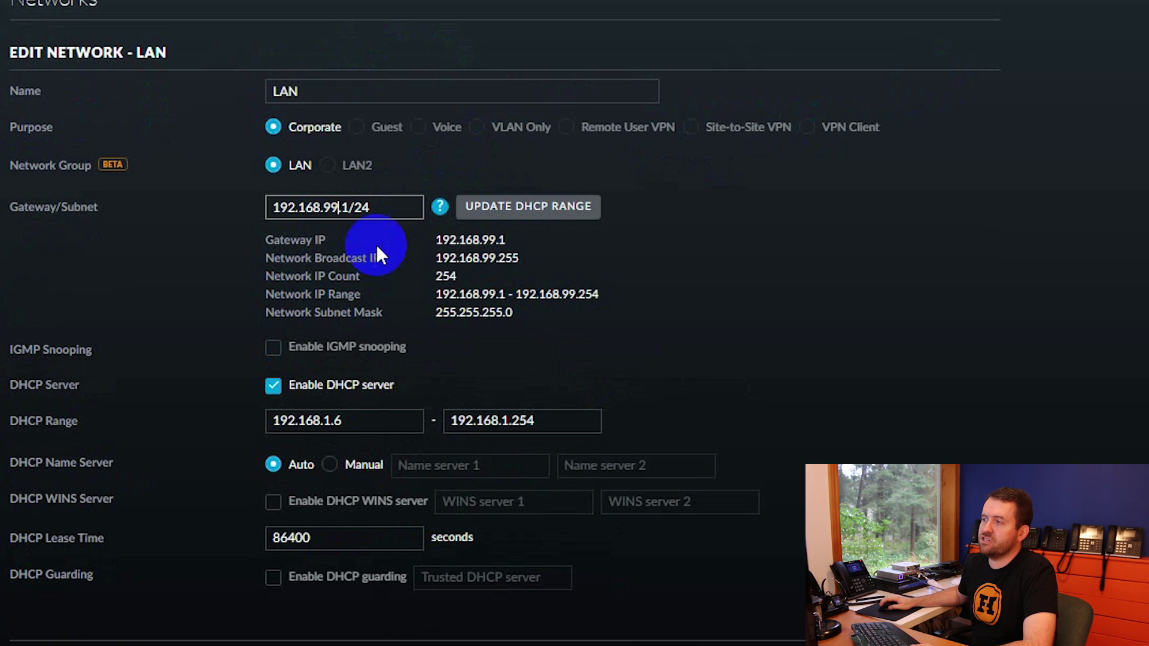
Update the DHCP range to 192.168.99.100 through 192.168.99.254
click(508, 209)
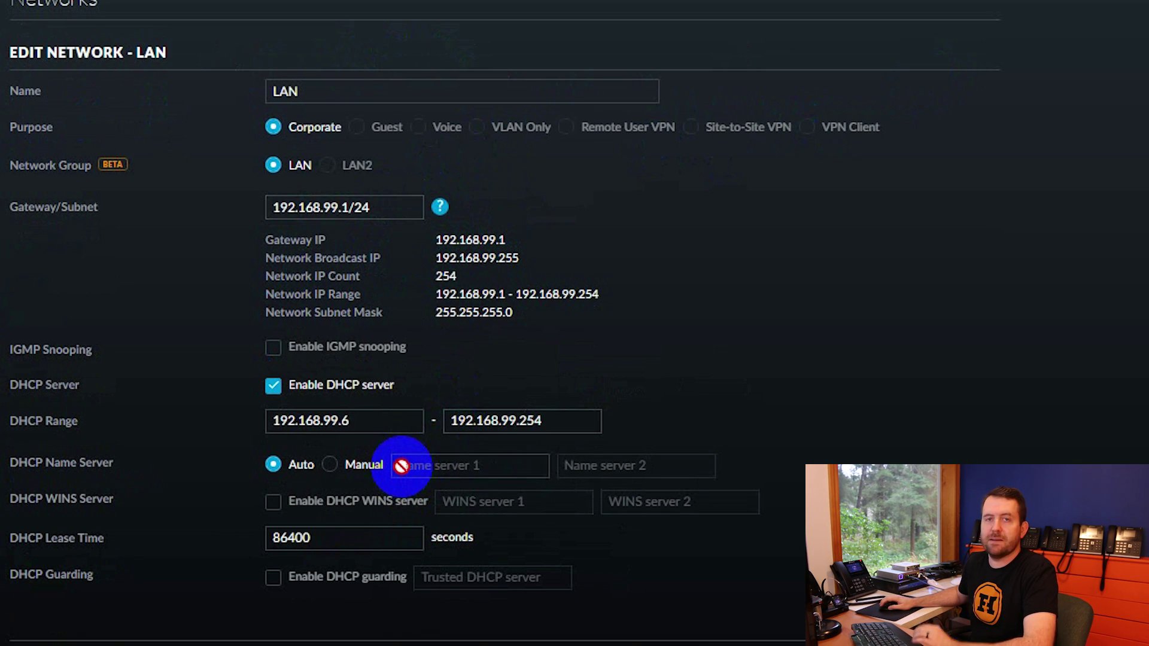
click(371, 430)
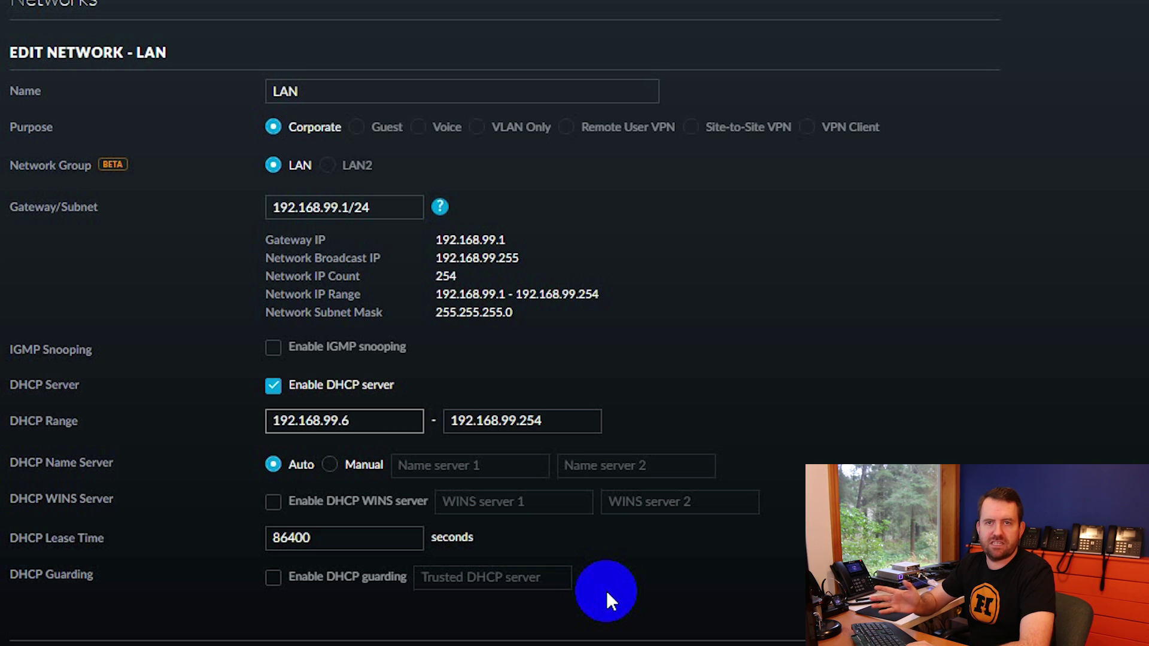
key(BackSpace)
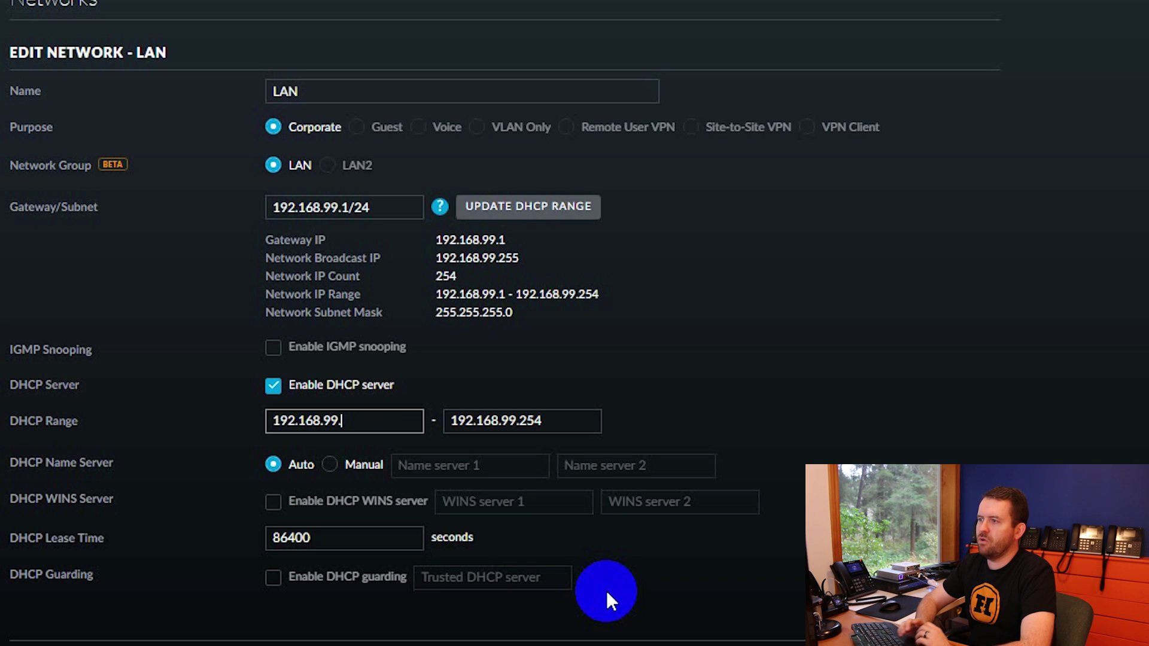
text(100)
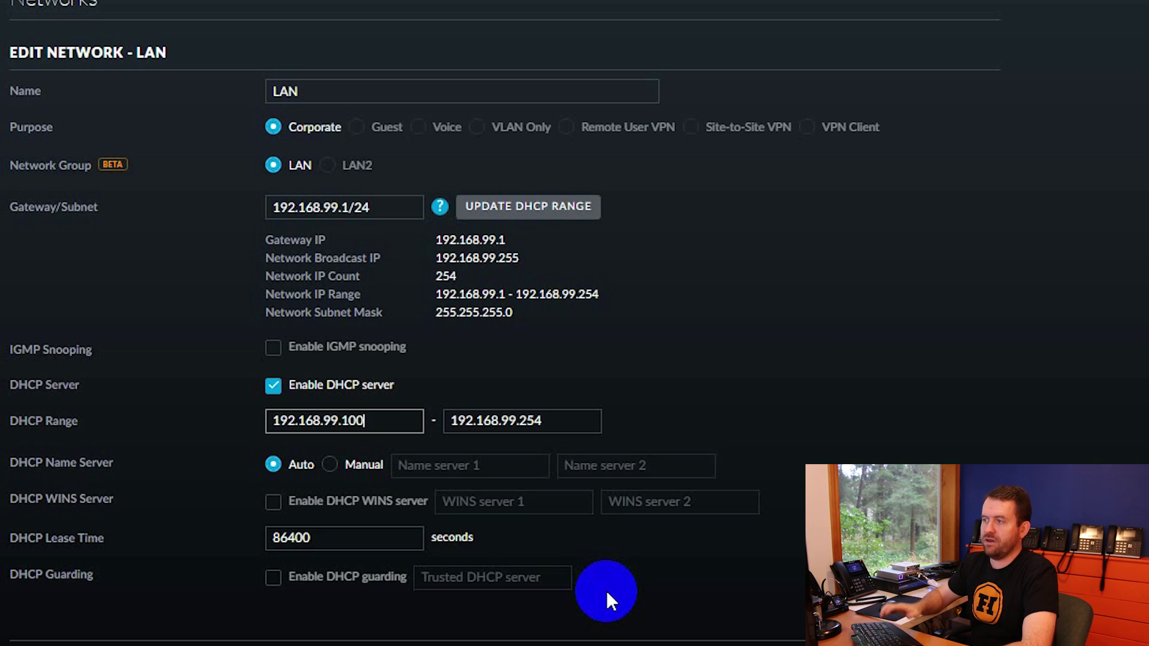
key(Tab)
click(931, 465)
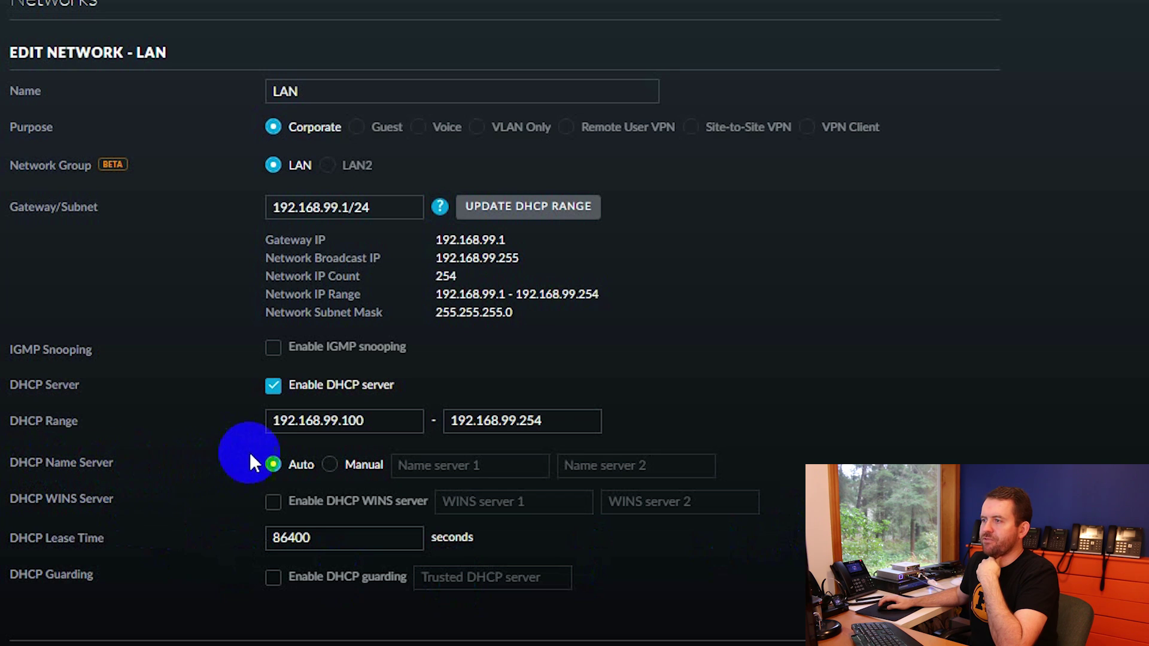
Set the LAN's DHCP name servers to Manual with 192.168.99.1 and 8.8.8.8
click(331, 466)
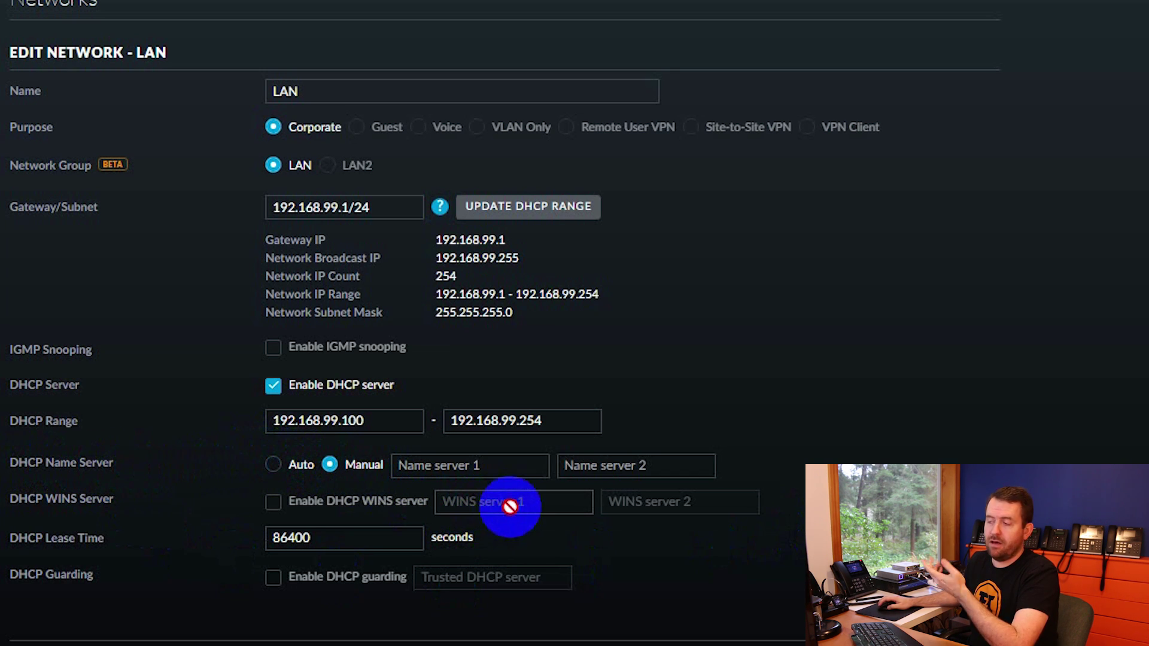
click(476, 464)
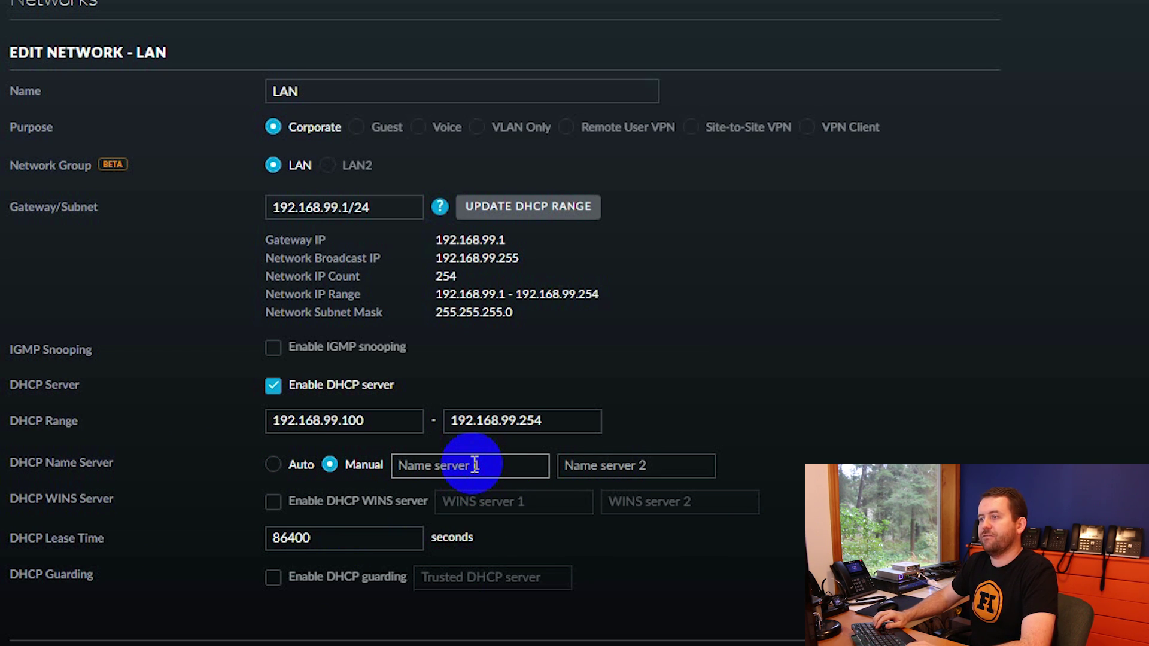
text(192.168.99.1)
key(Tab)
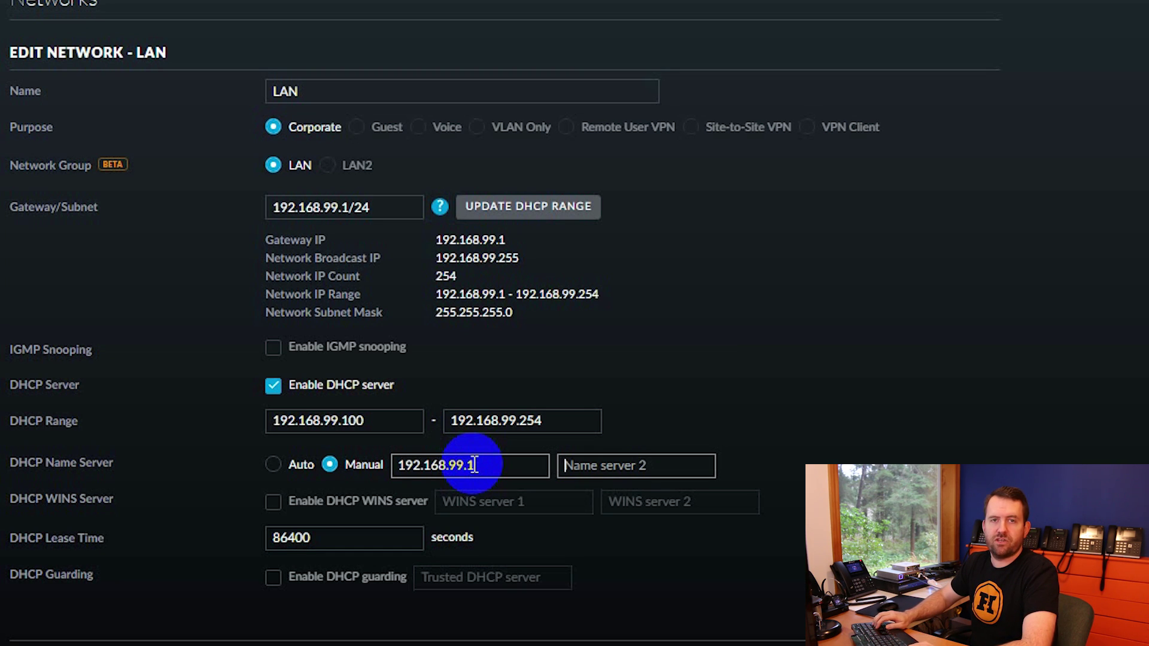
text(8.8.8.8)
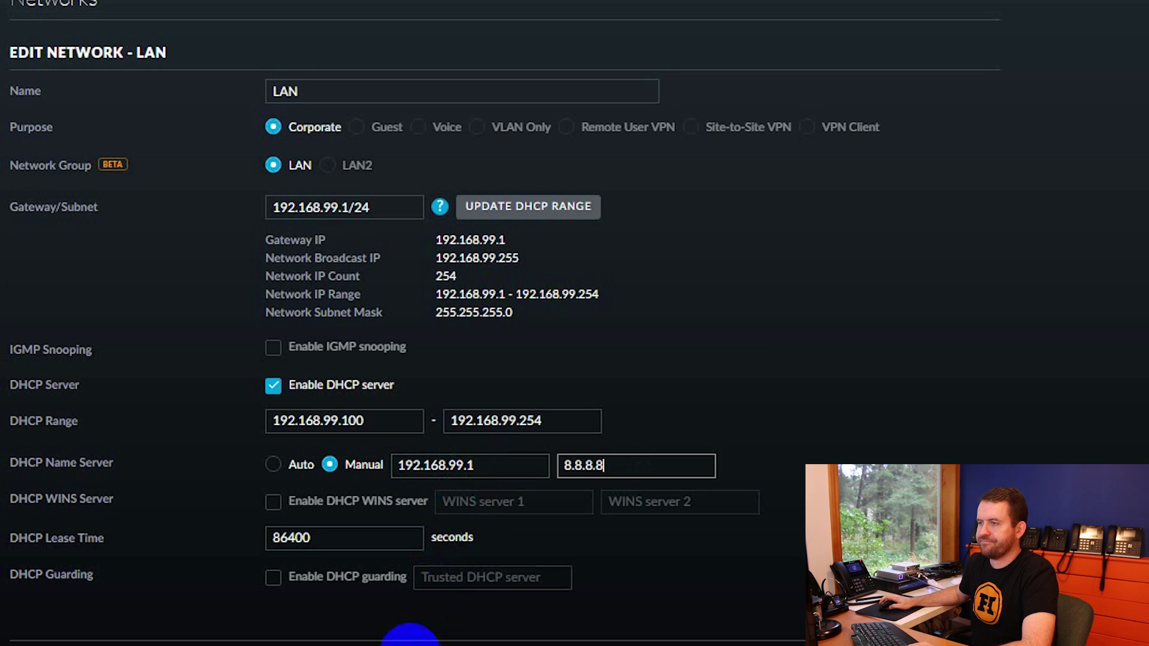
click(45, 645)
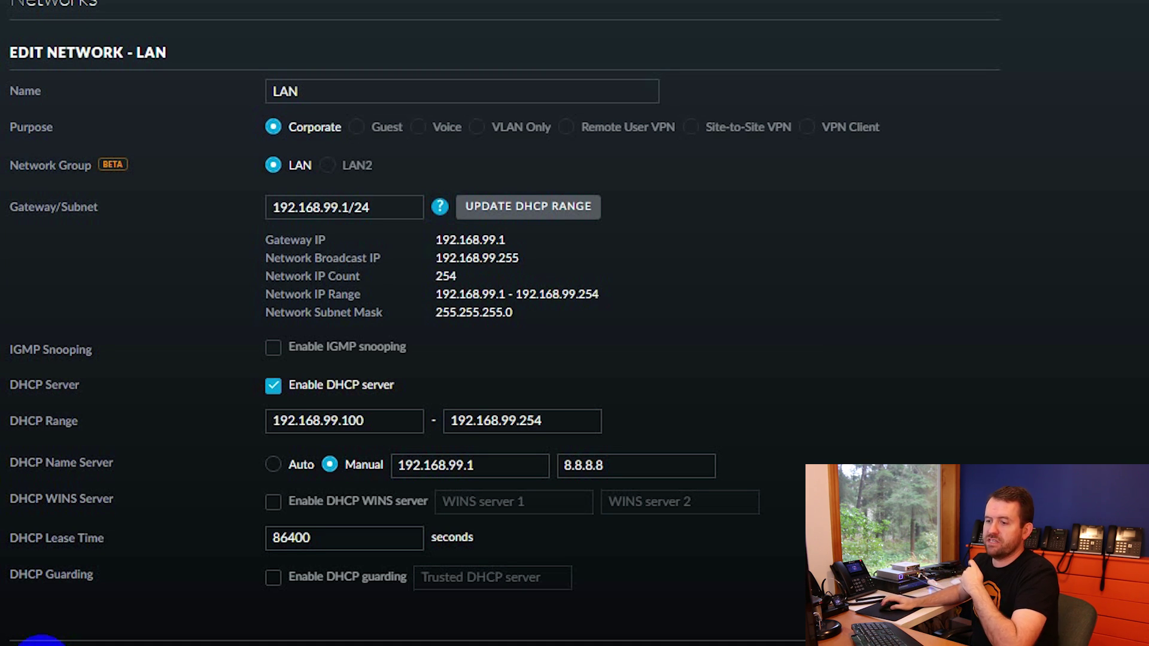
Run a continuous ping -t 8.8.8.8 in the Command Prompt window
key(alt+Tab)
click(579, 465)
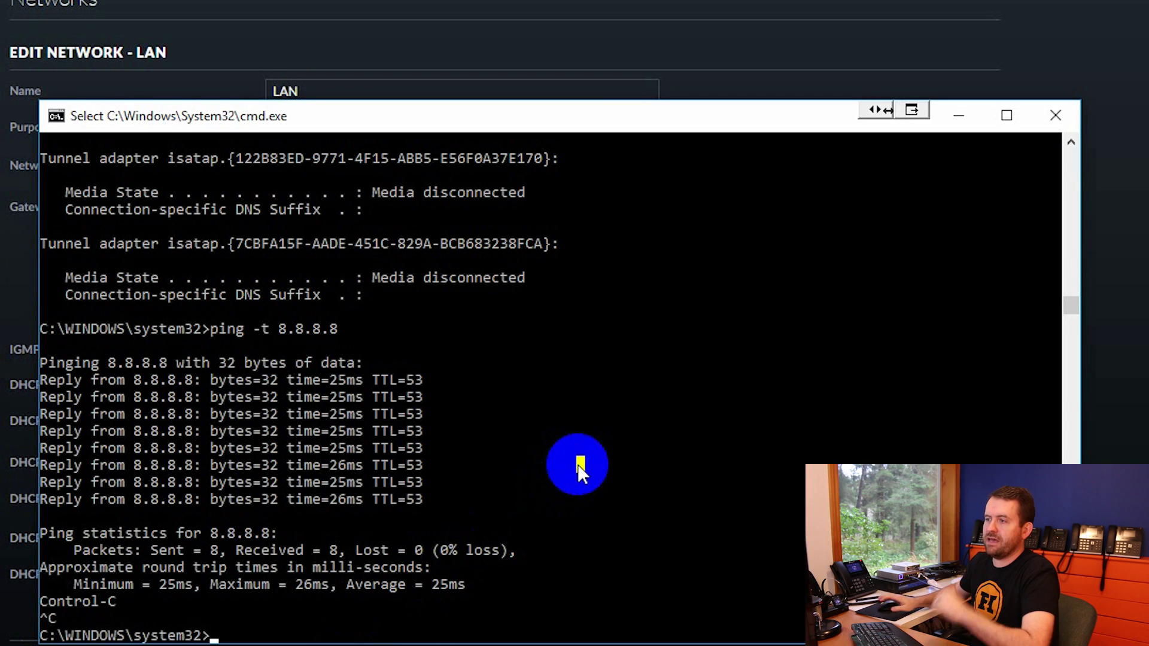
text(ping -t 8.8.8)
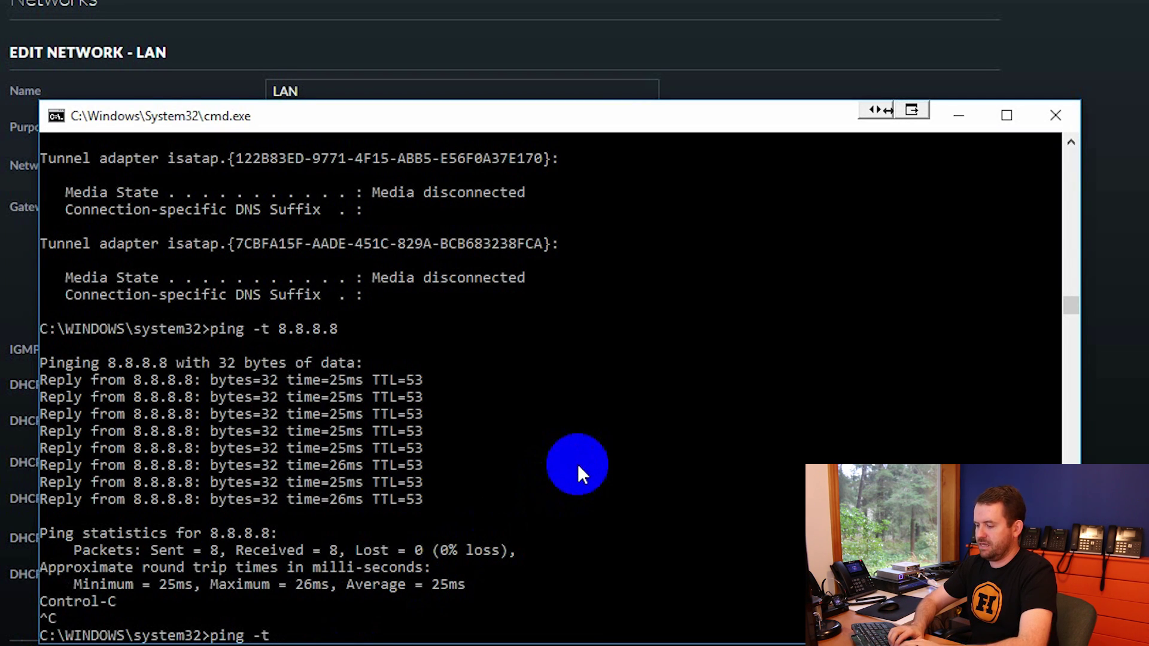
text(.8)
key(Return)
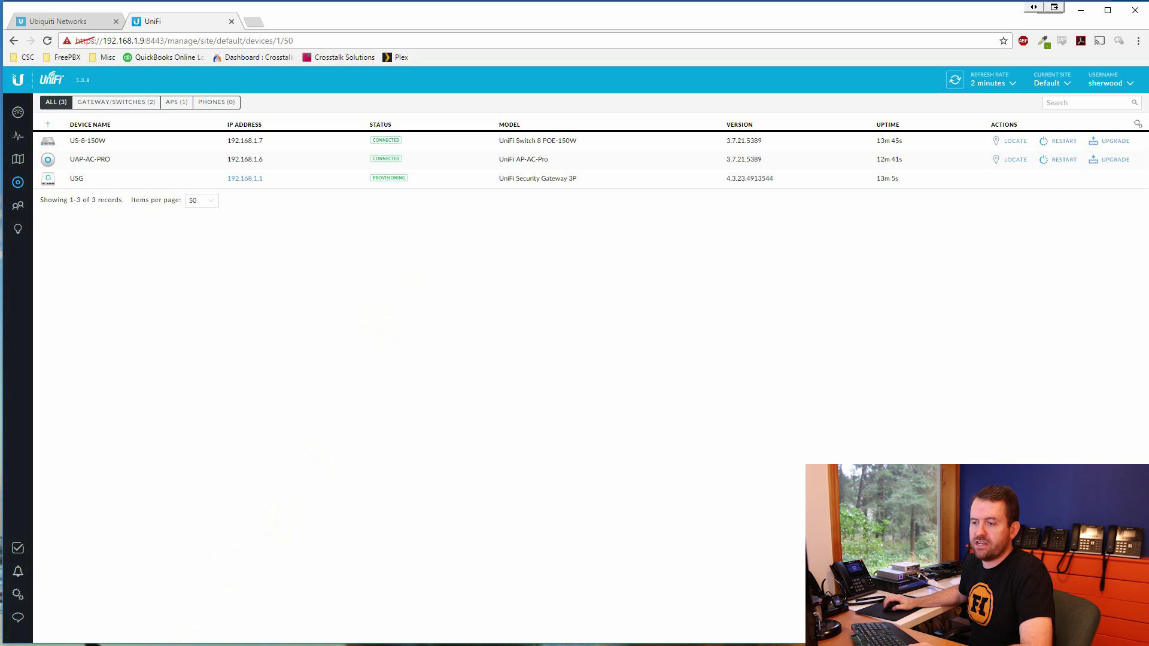
Copy the client's new IPv4 address 192.168.99.100 from the ipconfig output
key(alt+Tab)
click(490, 390)
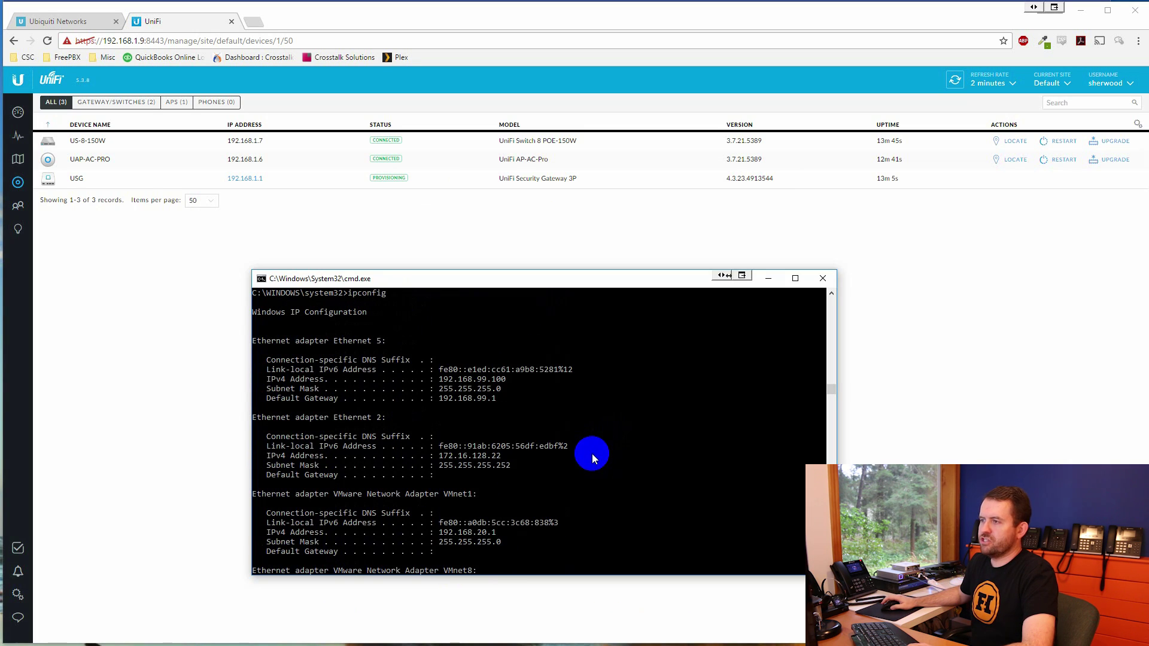
drag(438, 379, 519, 381)
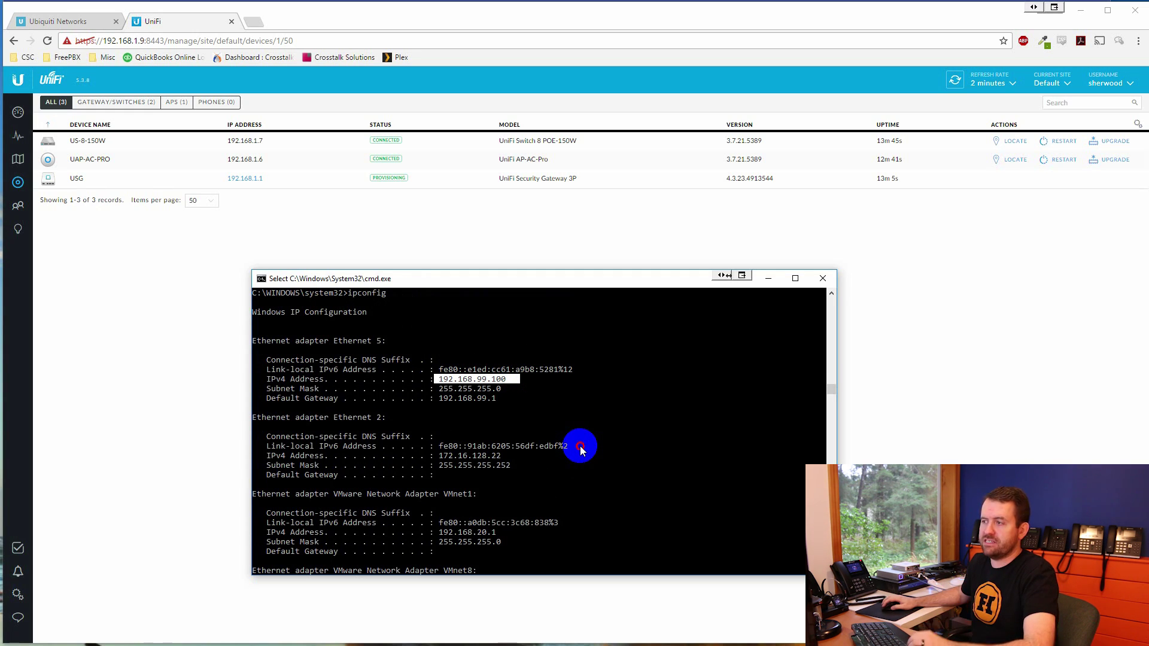
key(Return)
key(Return)
key(Return)
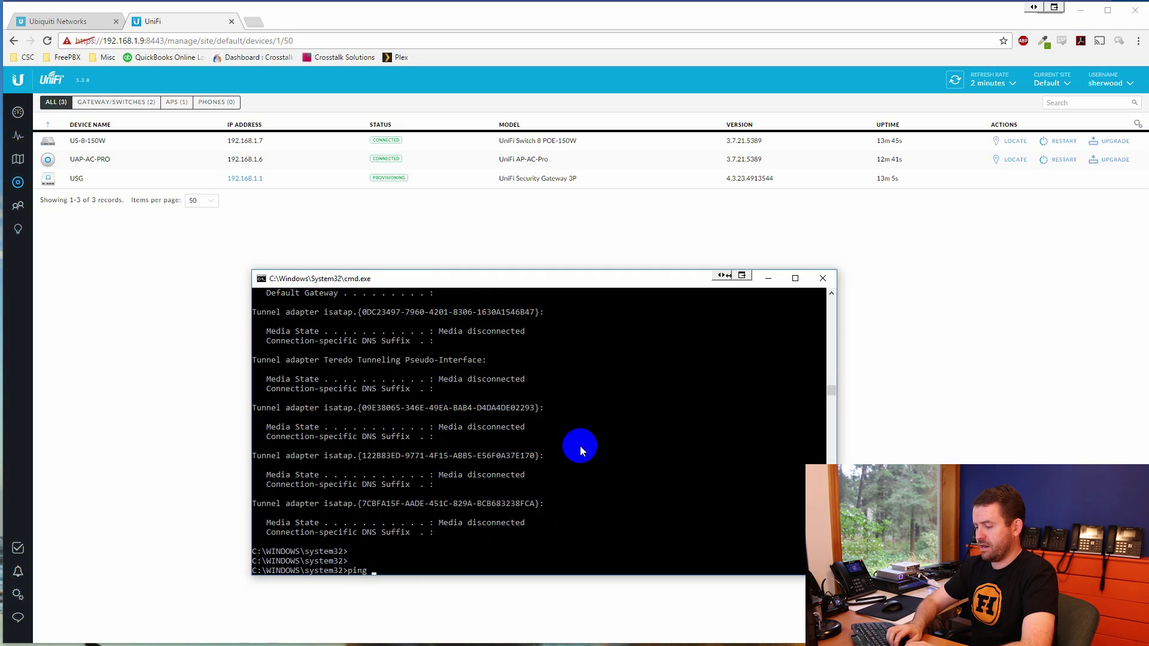
Run ping -t 8.8.8.8 again, then return to the UniFi device list
text(ping -t 8.8.8.8)
key(Return)
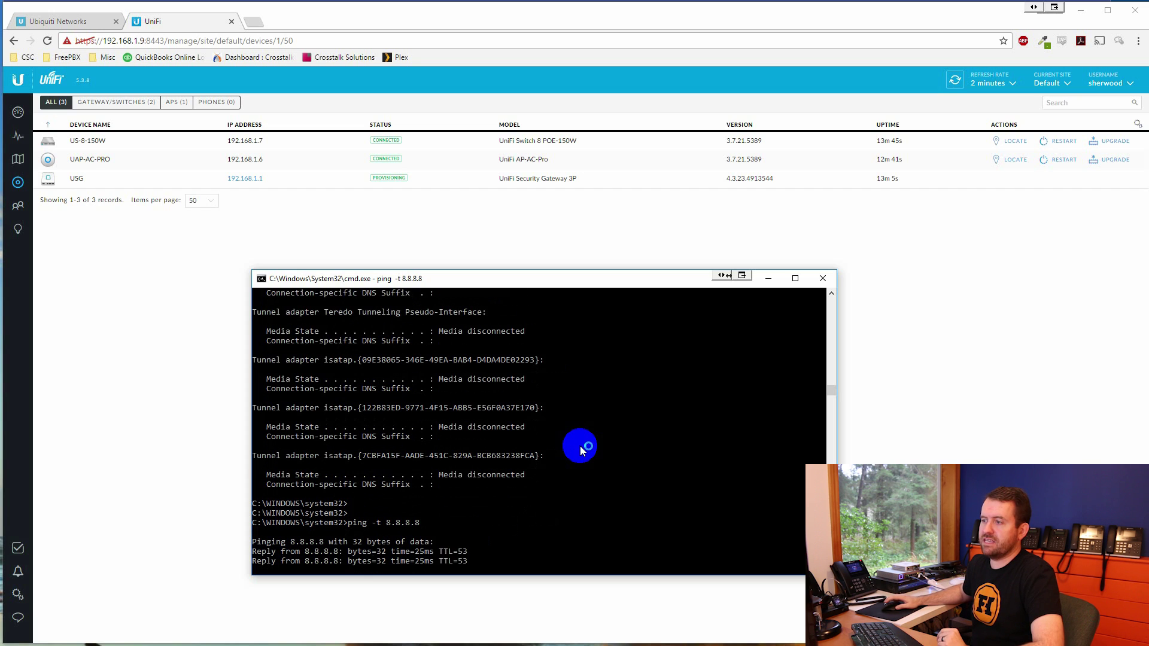
click(184, 361)
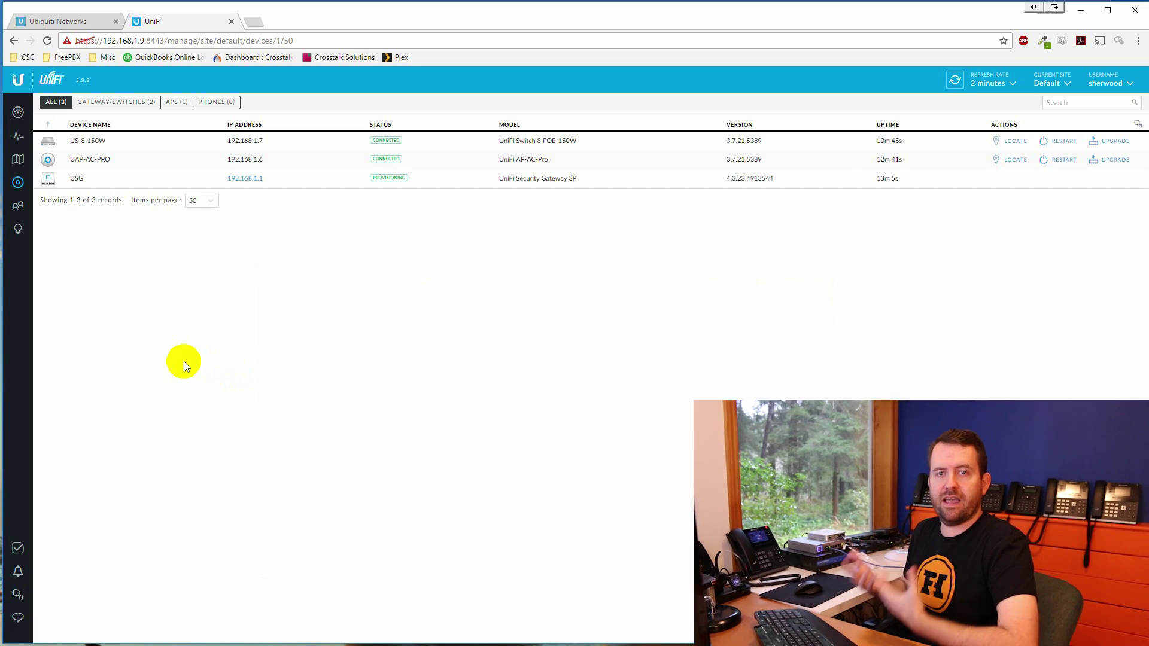
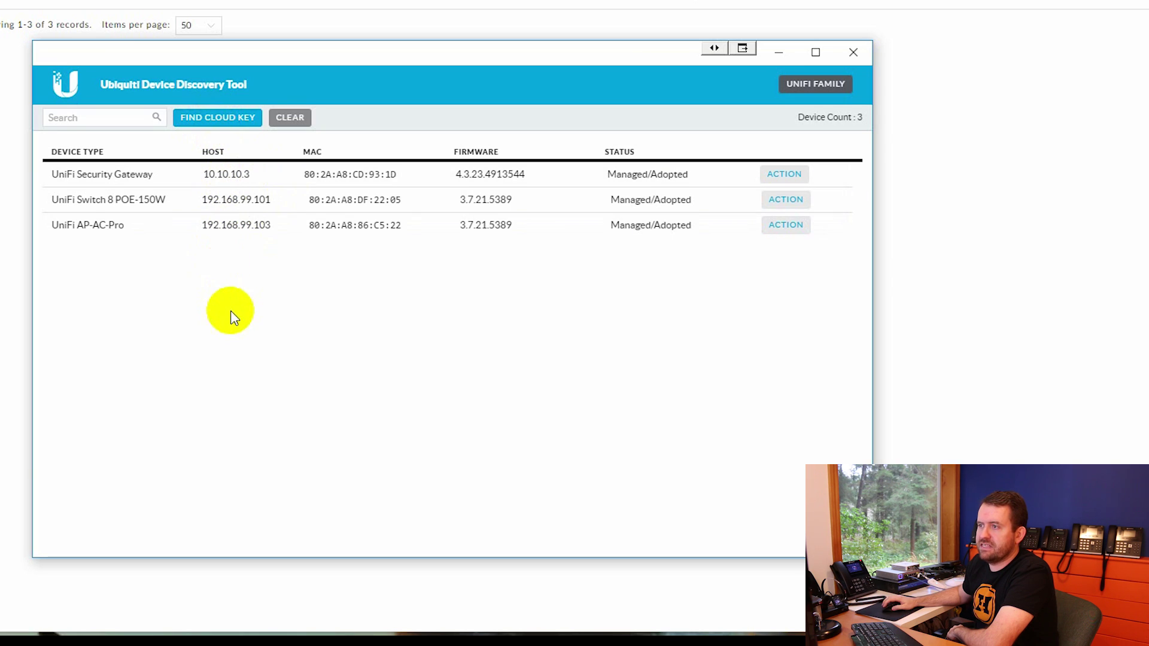
Scan for a Cloud Key; only the gateway, switch and AC-Pro appear in the list
click(216, 119)
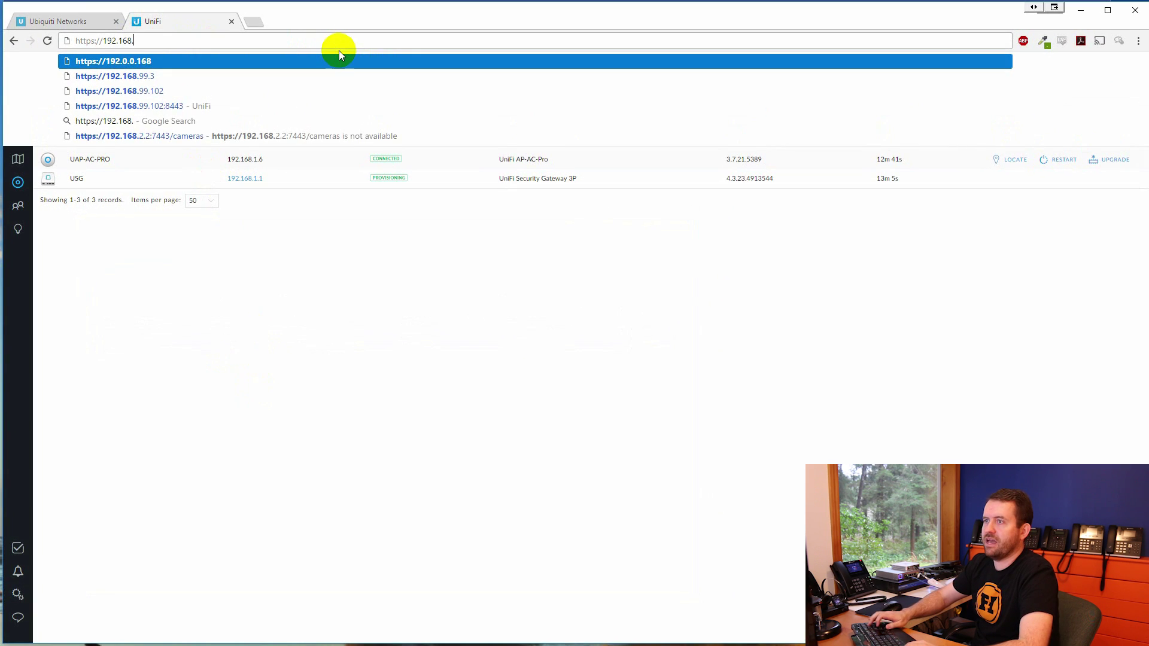
Load 192.168.99.102 past the certificate warning, checking the network diagram along the way
text(99.102)
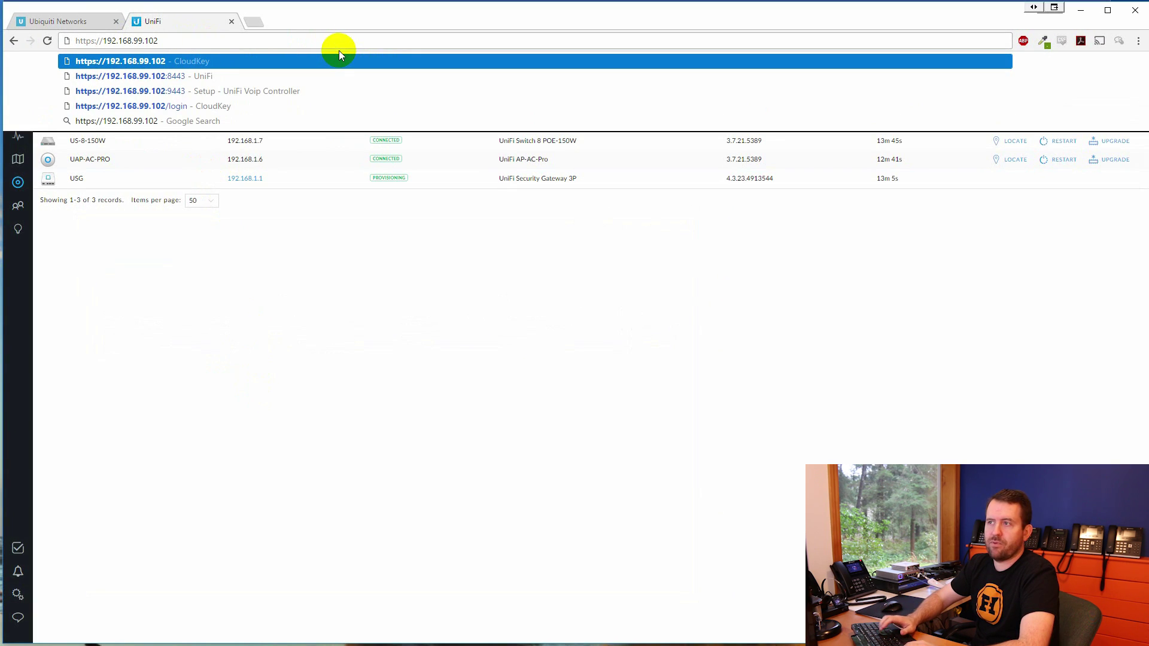
key(Return)
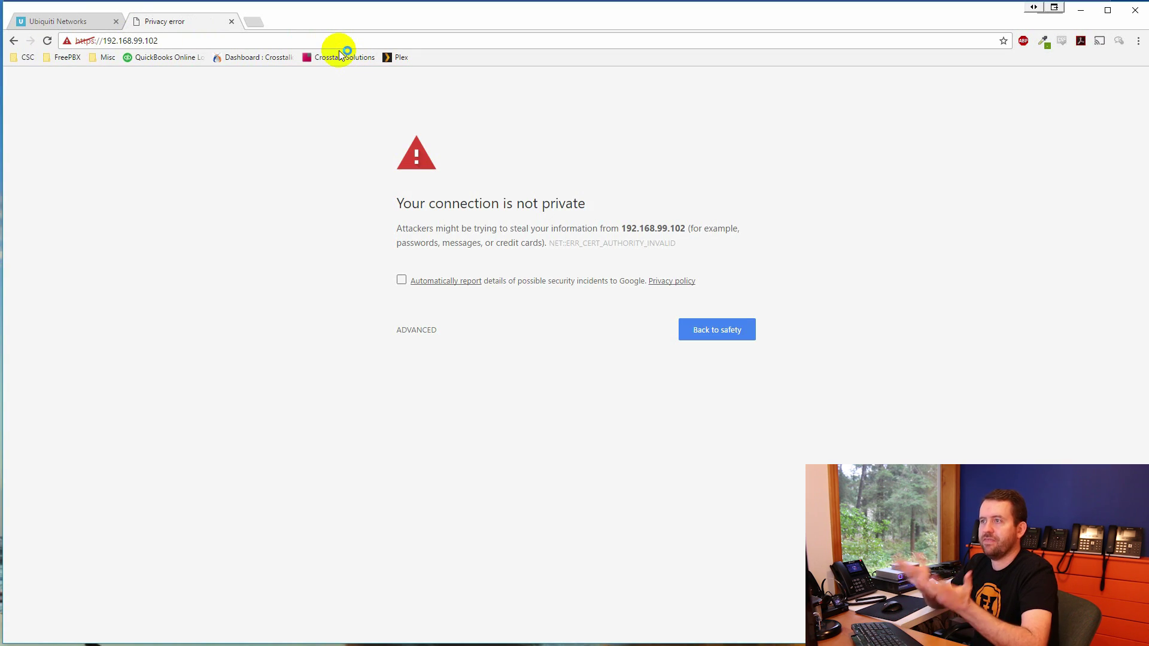
click(417, 331)
click(449, 430)
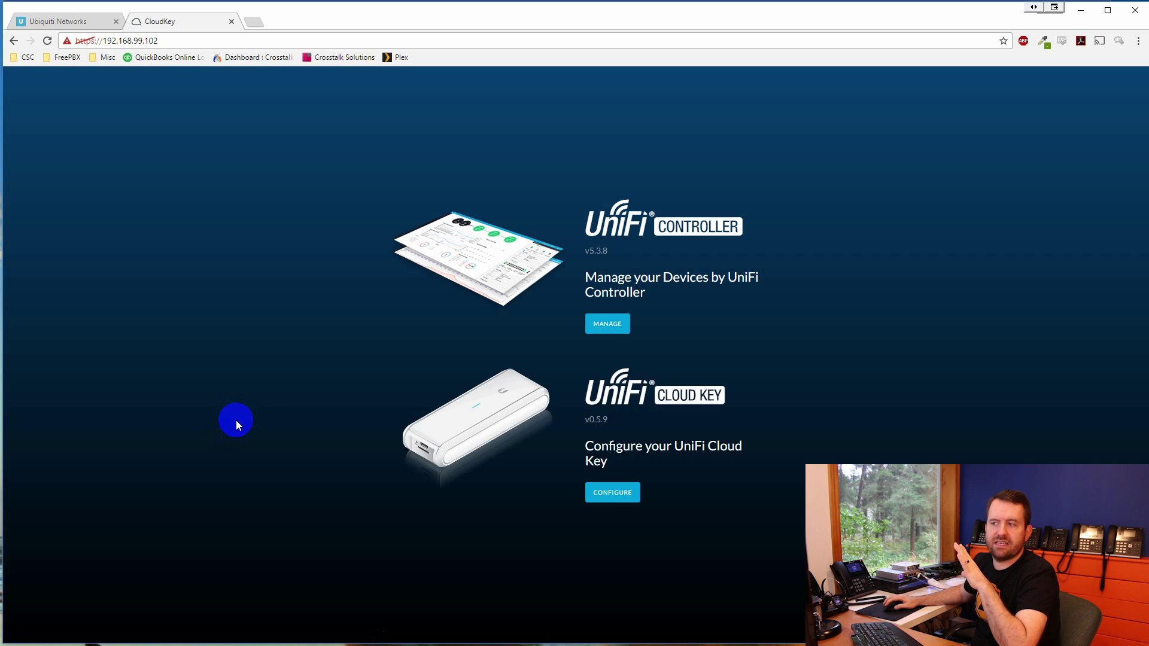
key(alt+Tab)
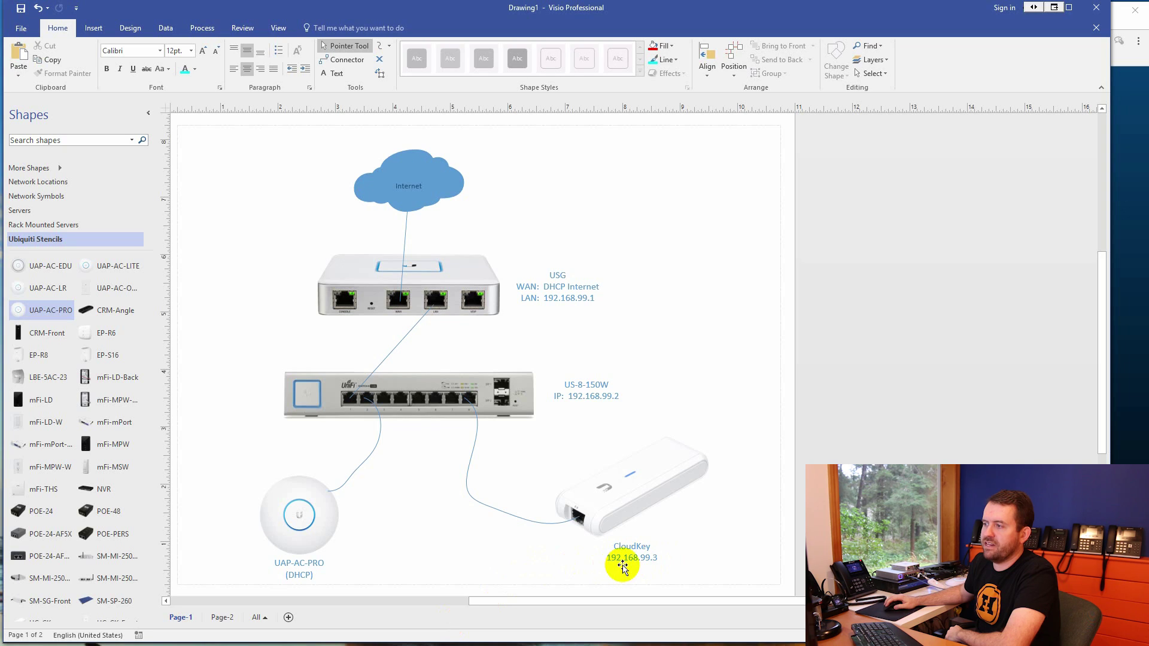
click(1047, 16)
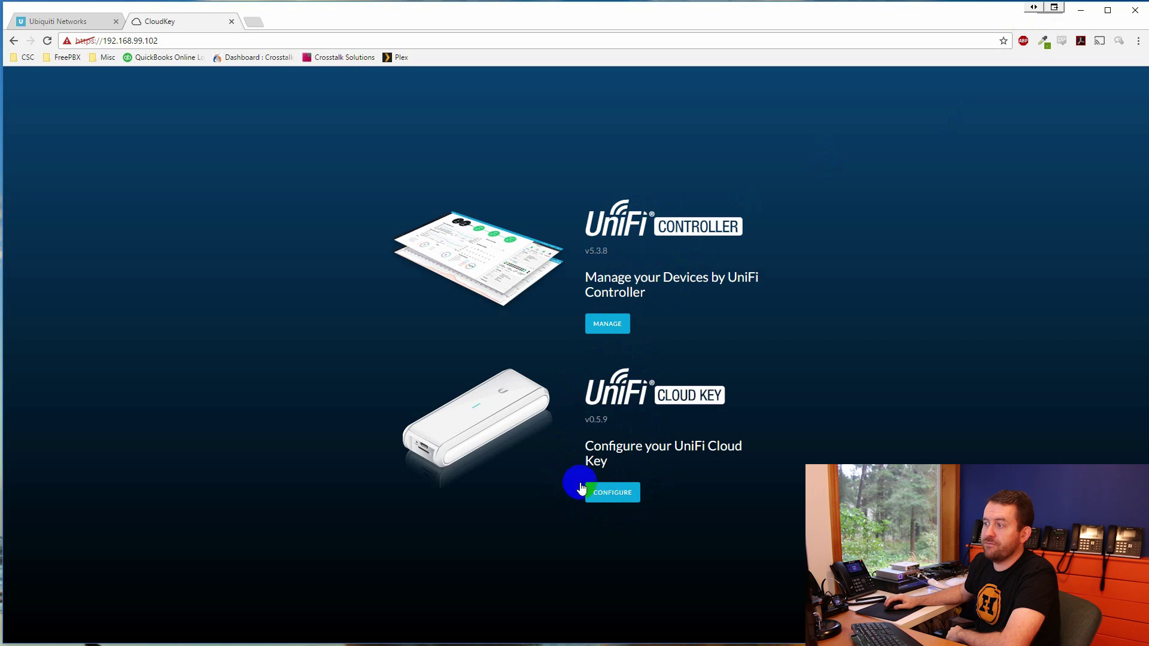
Sign in to the UniFi Cloud Key configuration with the account username and password
click(612, 494)
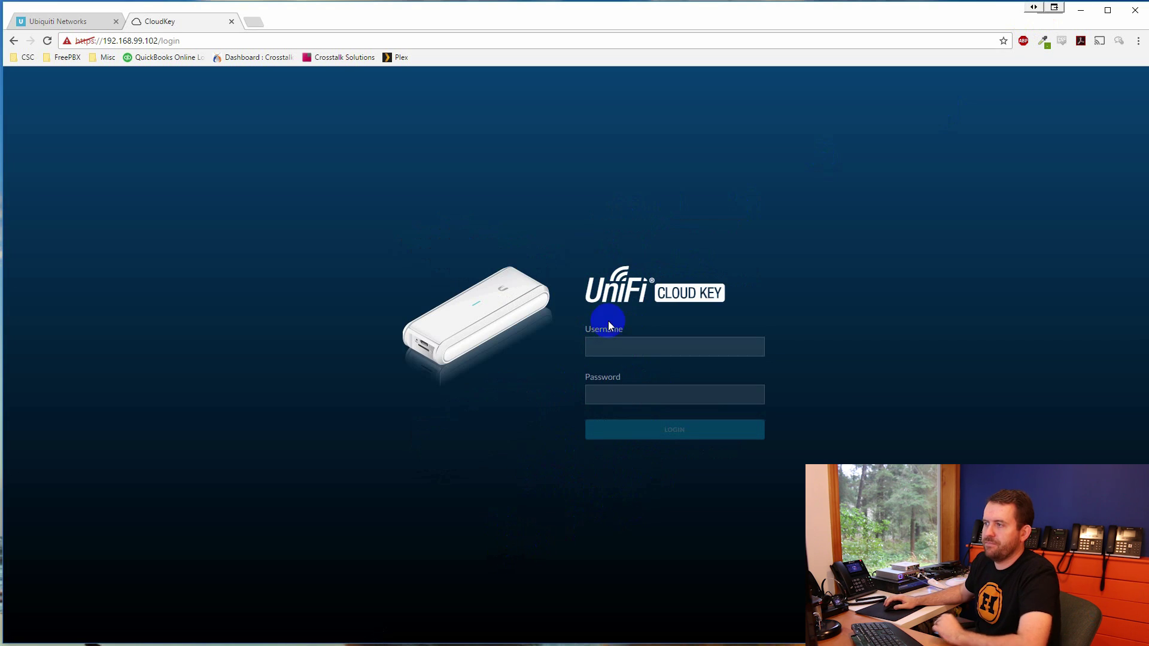
text(*********)
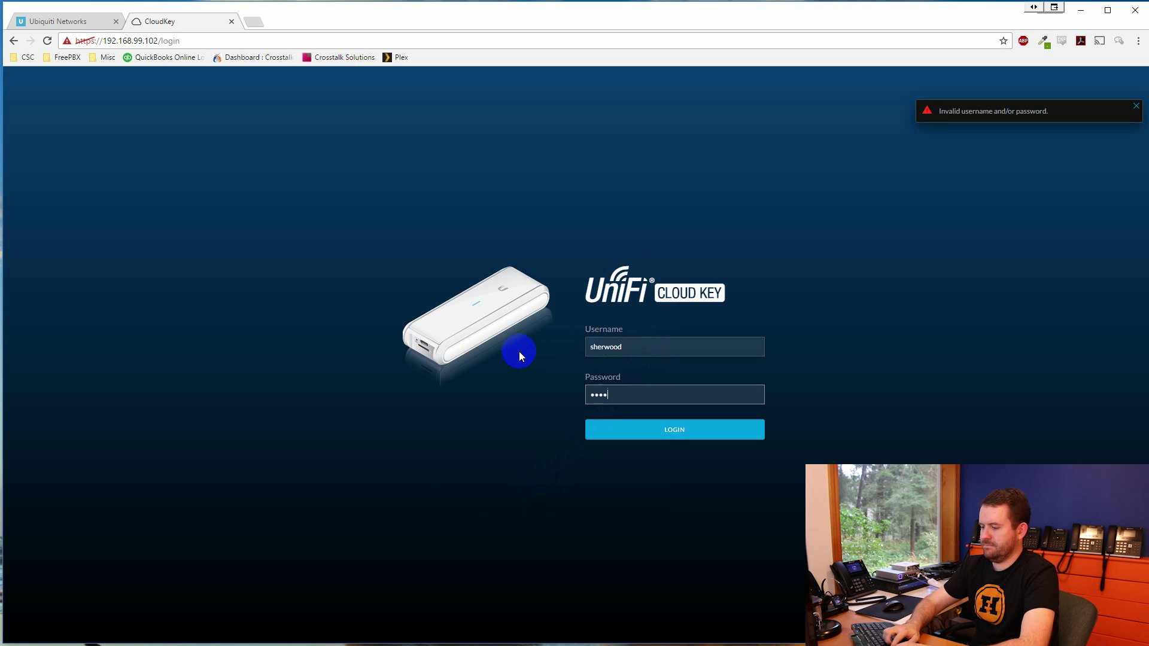
click(668, 429)
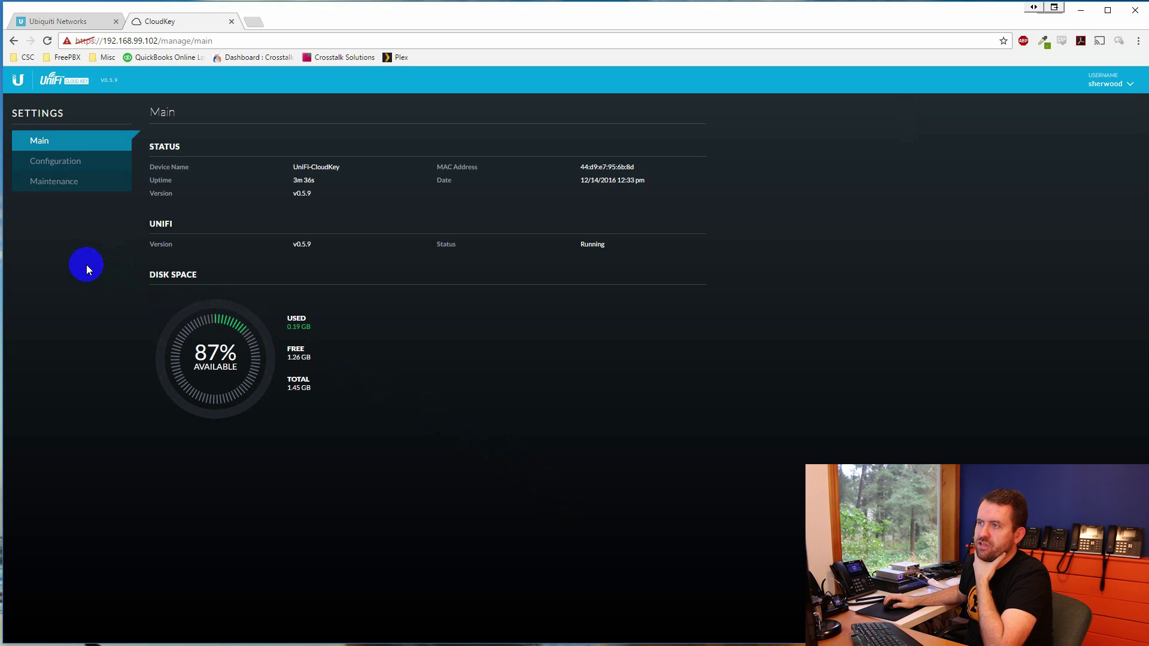
Switch the Cloud Key to Static with IP 192.168.99.3, keeping gateway/DNS 192.168.99.1, and apply
click(52, 182)
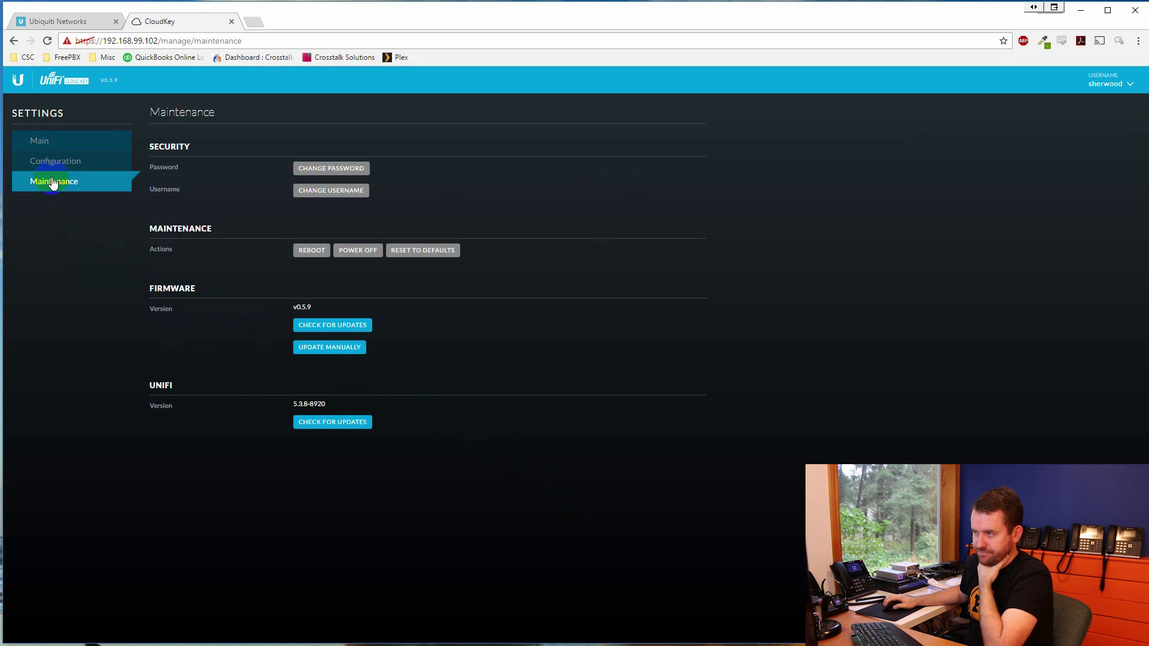
click(55, 161)
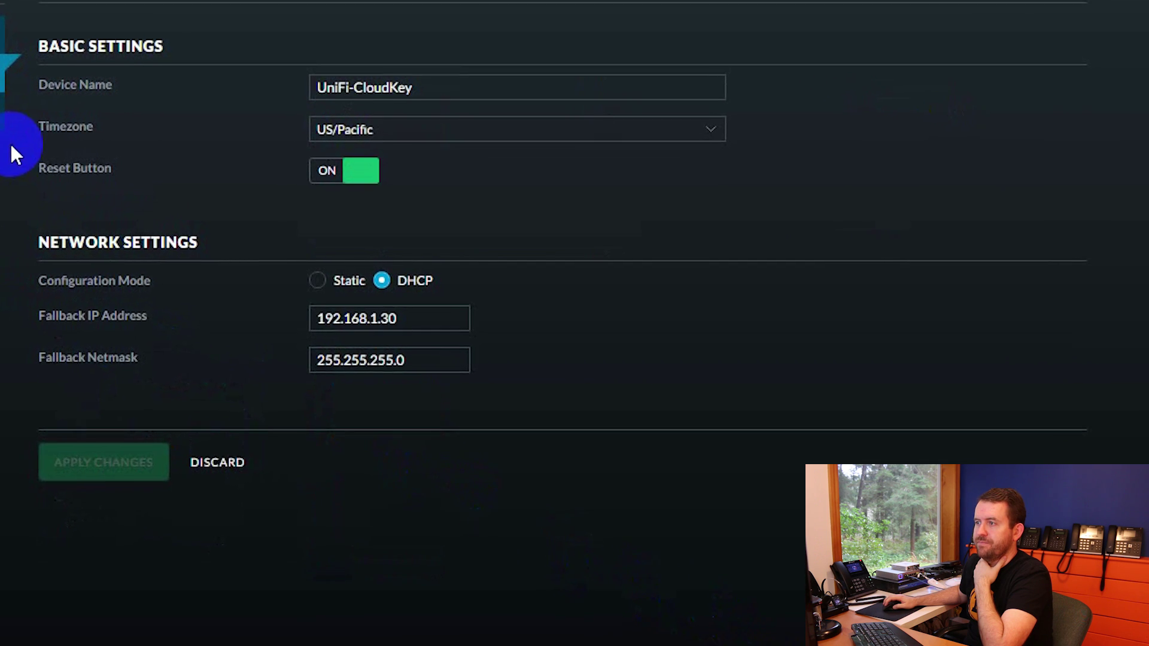
click(321, 282)
click(445, 326)
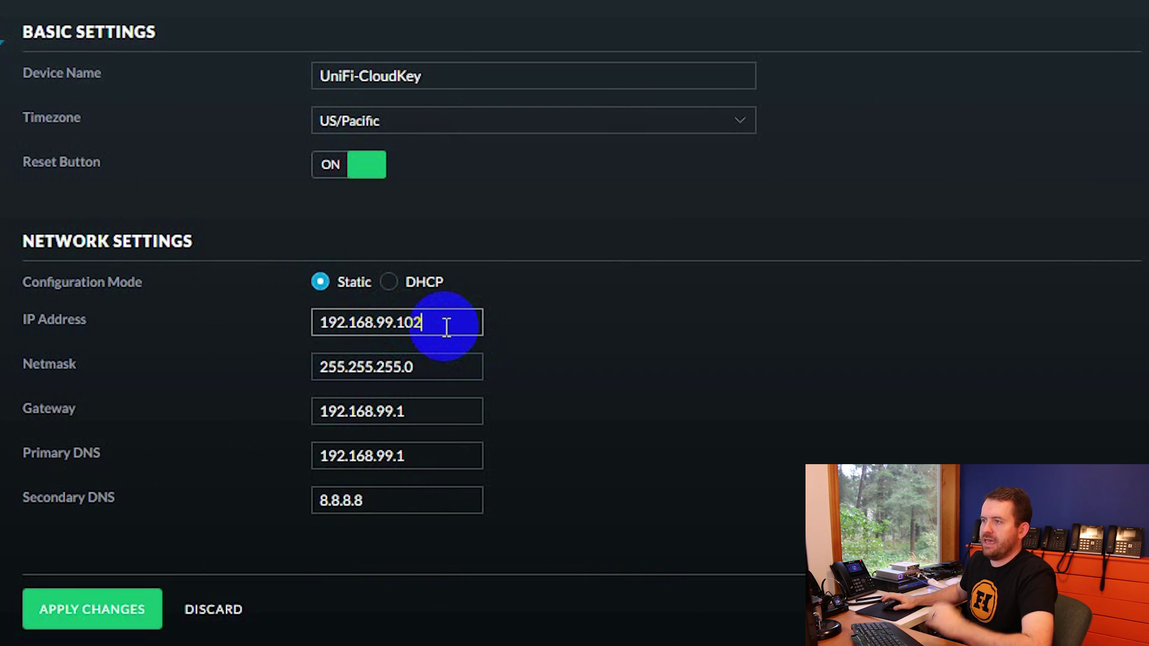
key(BackSpace)
key(BackSpace)
key(BackSpace)
text(3)
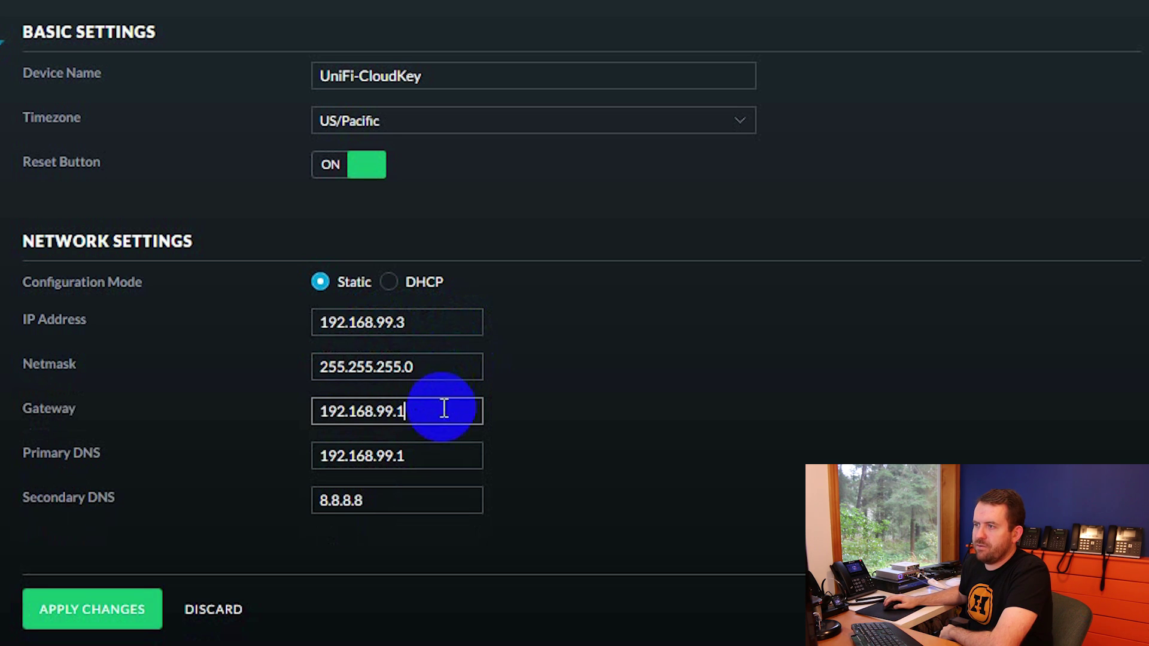
click(428, 504)
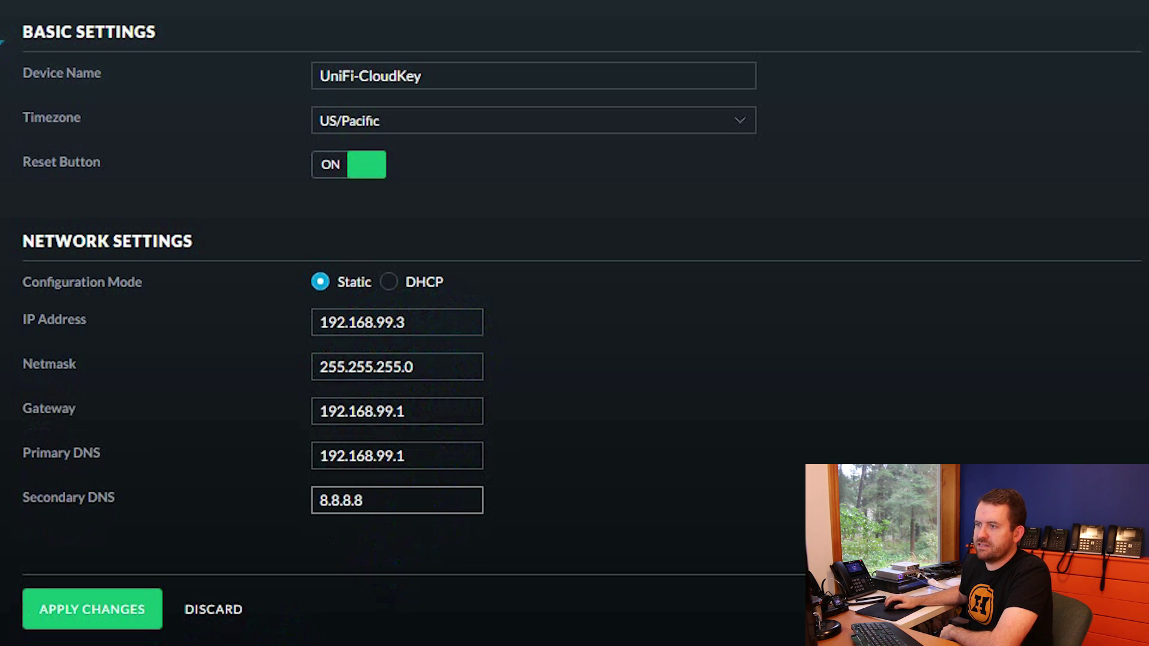
click(74, 605)
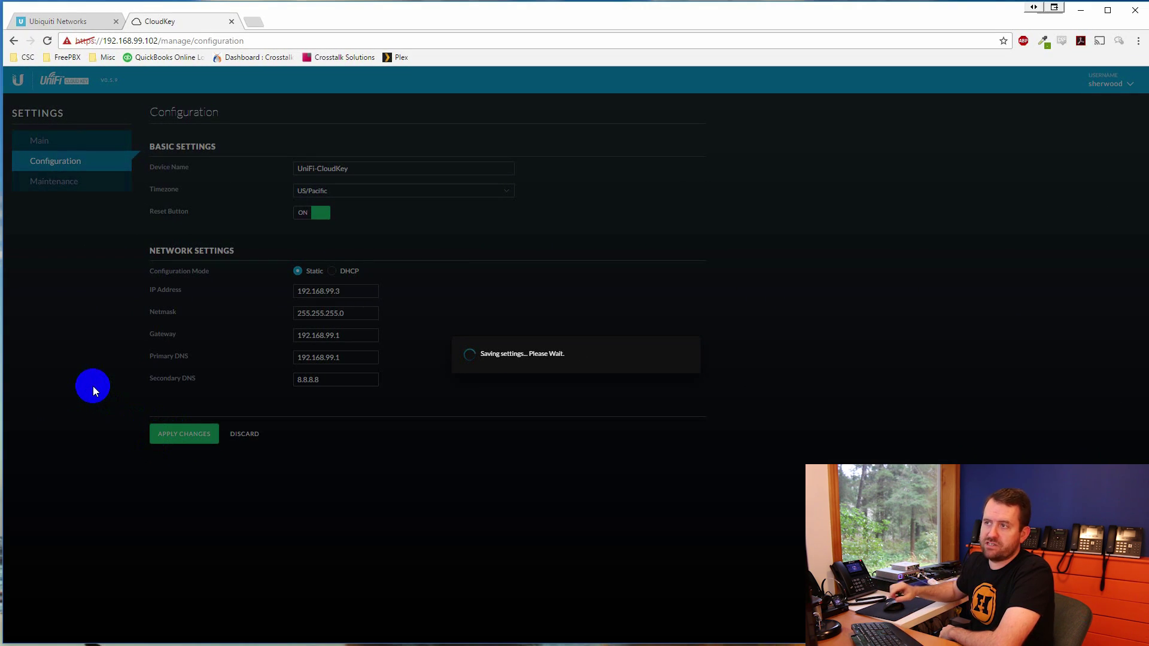
Point the browser URL at the new address 192.168.99.3
drag(144, 40, 262, 36)
text(3)
key(Return)
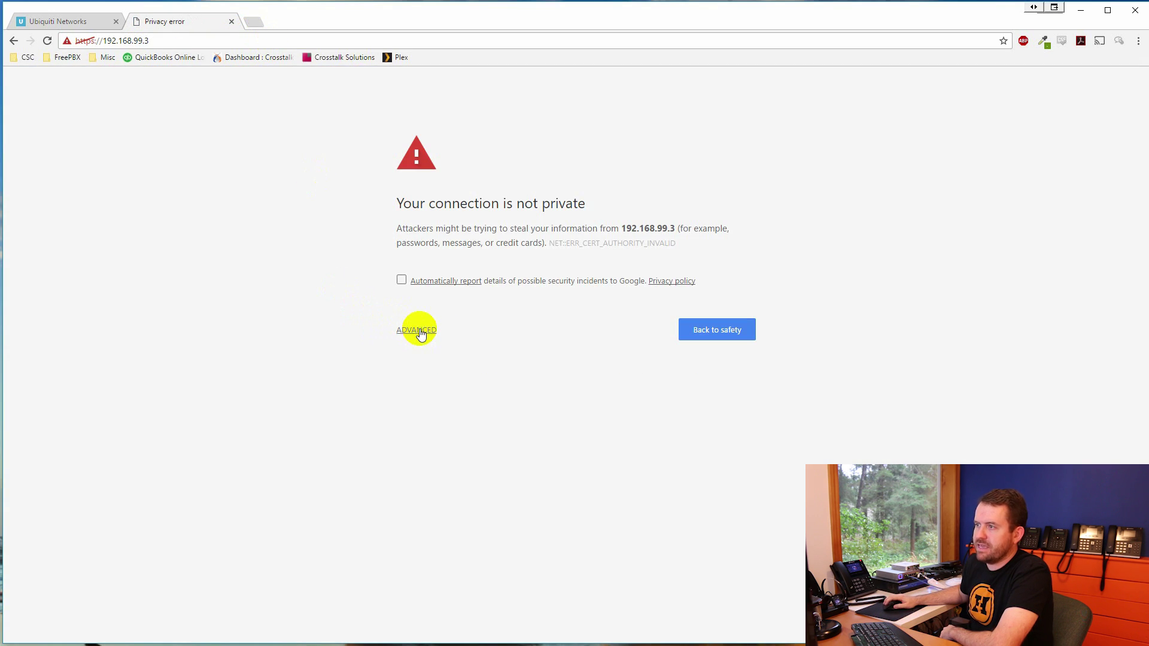
Get past the certificate warning at 192.168.99.3 and launch the UniFi Controller
click(419, 331)
click(398, 432)
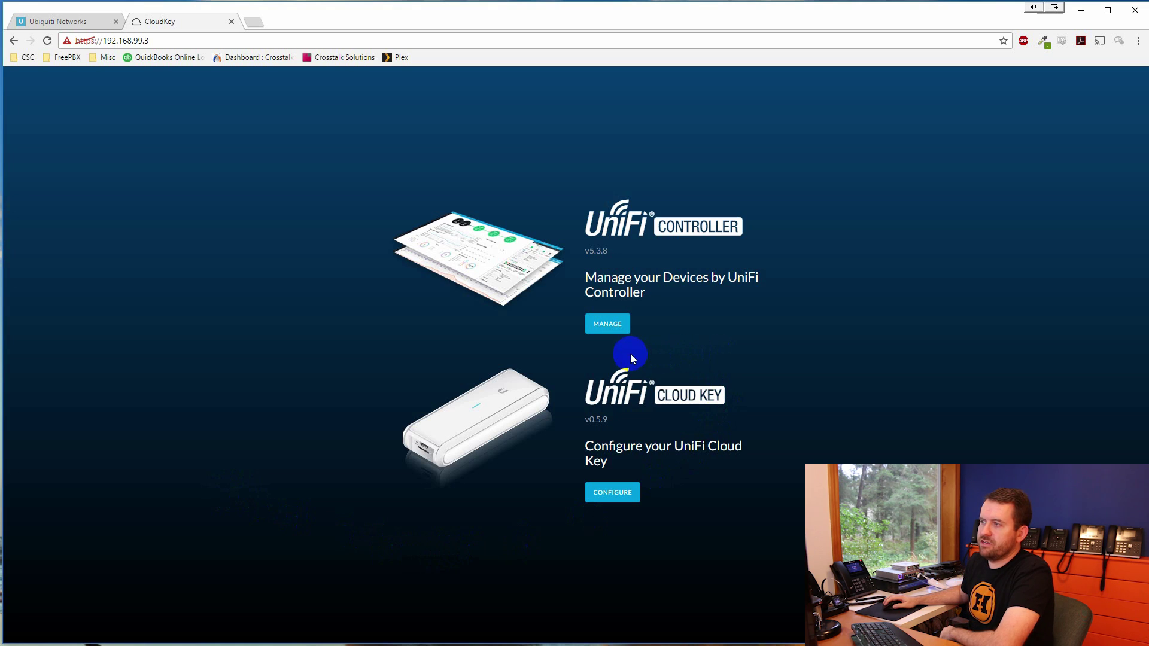
click(608, 324)
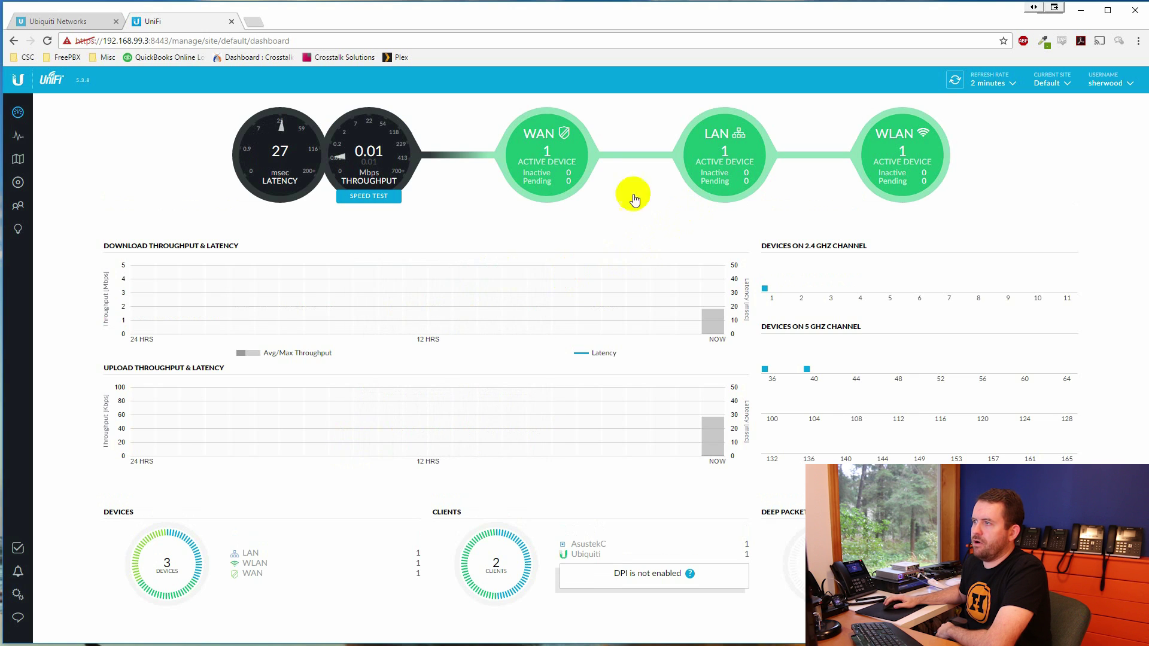
Display the Devices list and compare it with the Visio network diagram
click(18, 189)
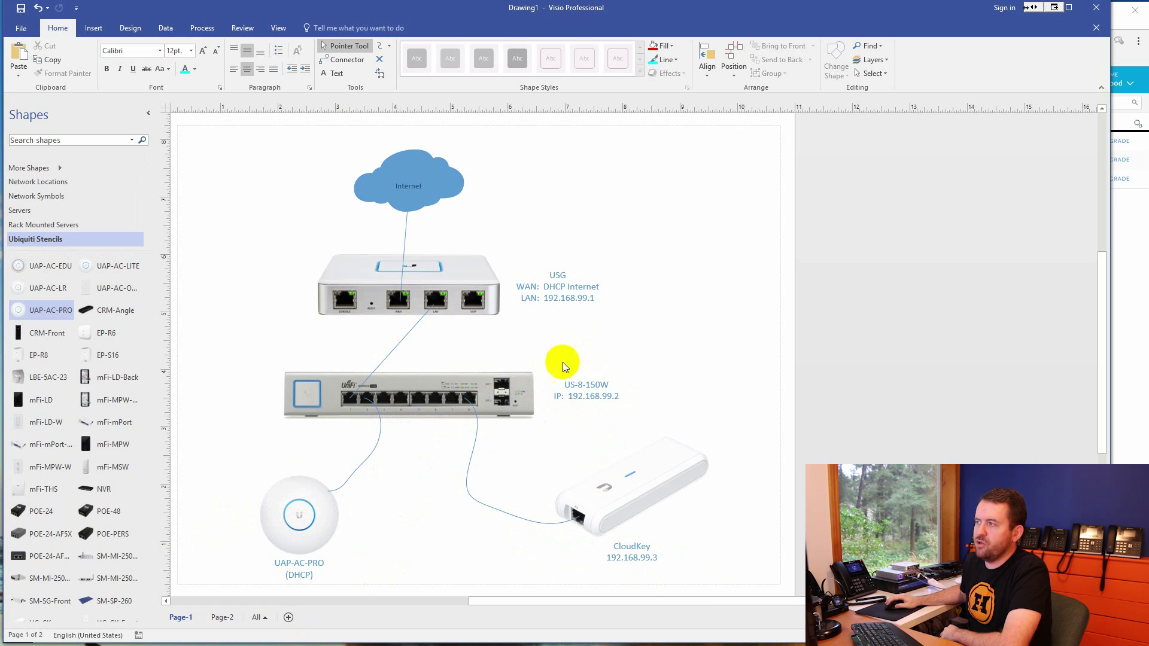
click(1056, 15)
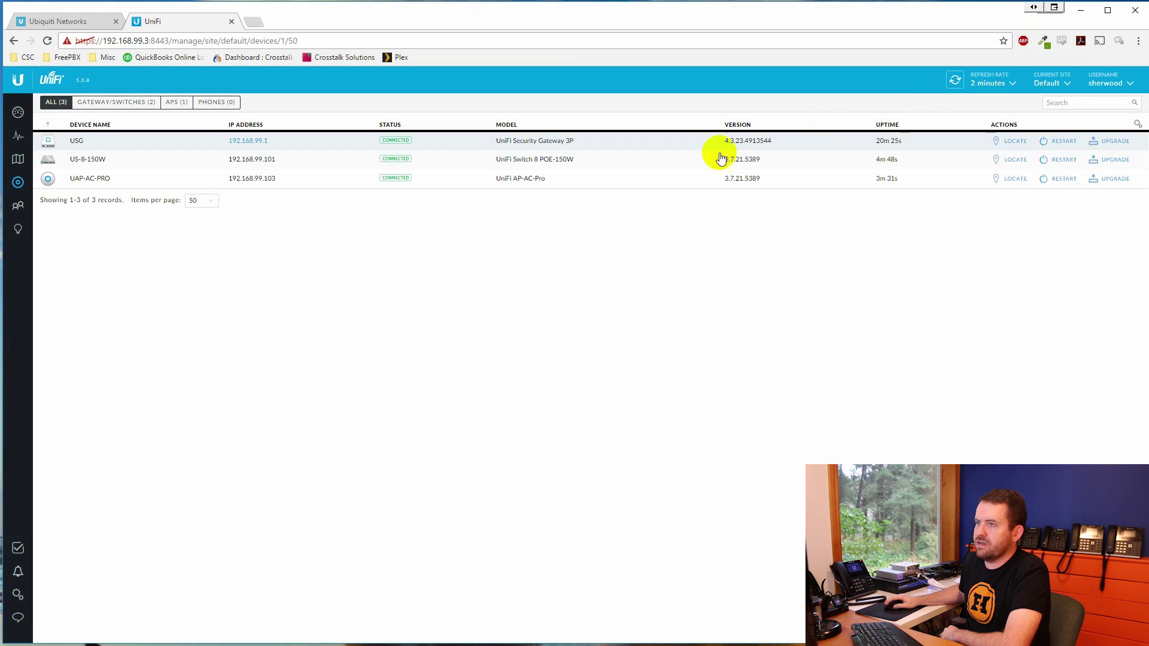
Set the US-8-150W switch's network configuration to Static IP
click(86, 167)
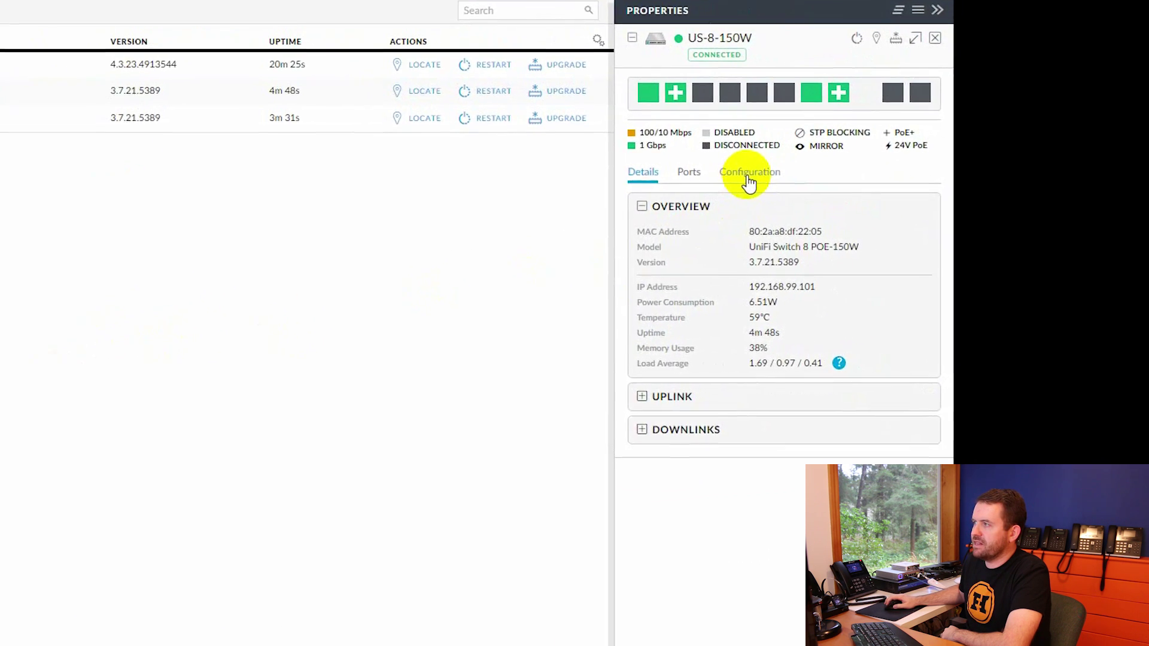
click(869, 205)
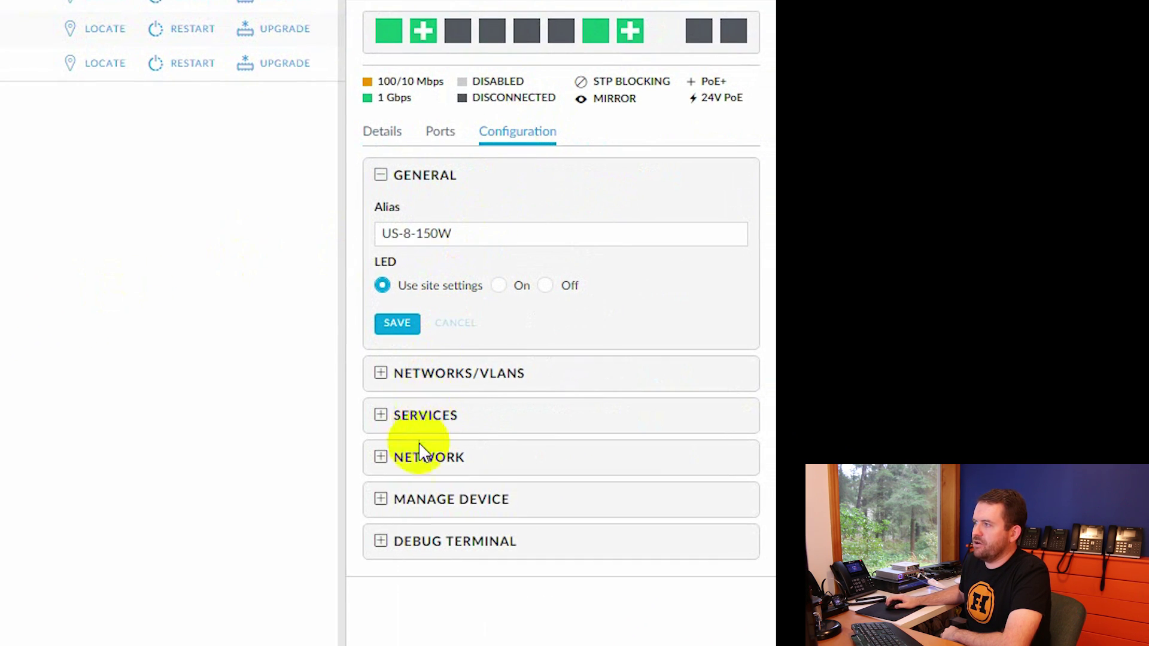
click(421, 458)
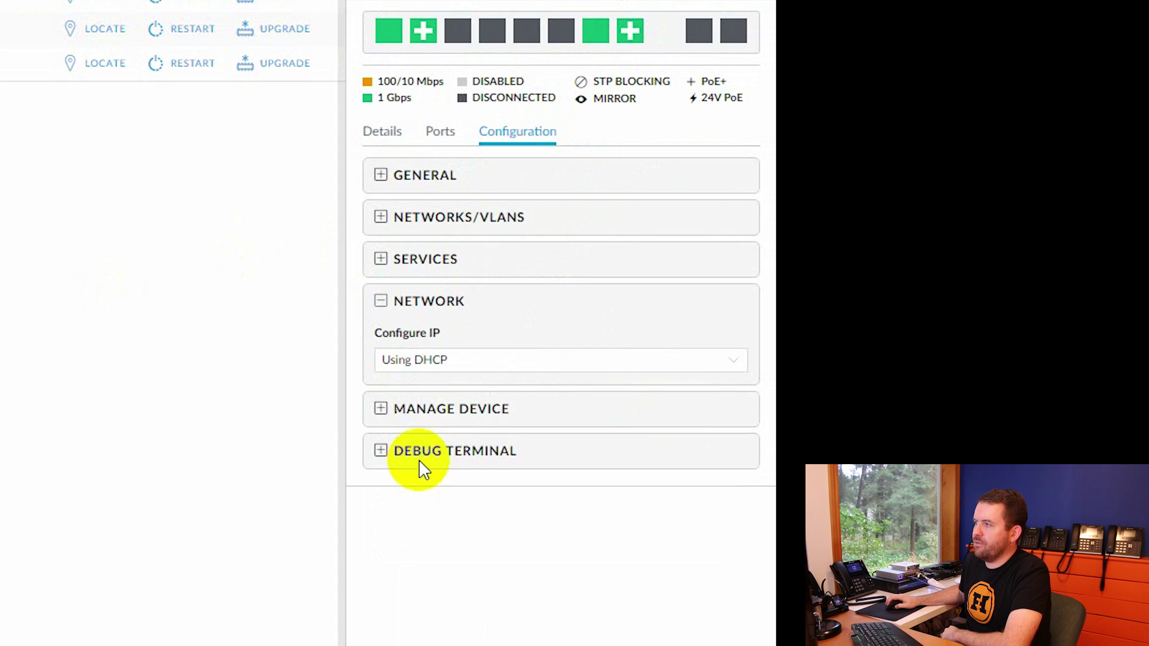
click(417, 364)
click(421, 397)
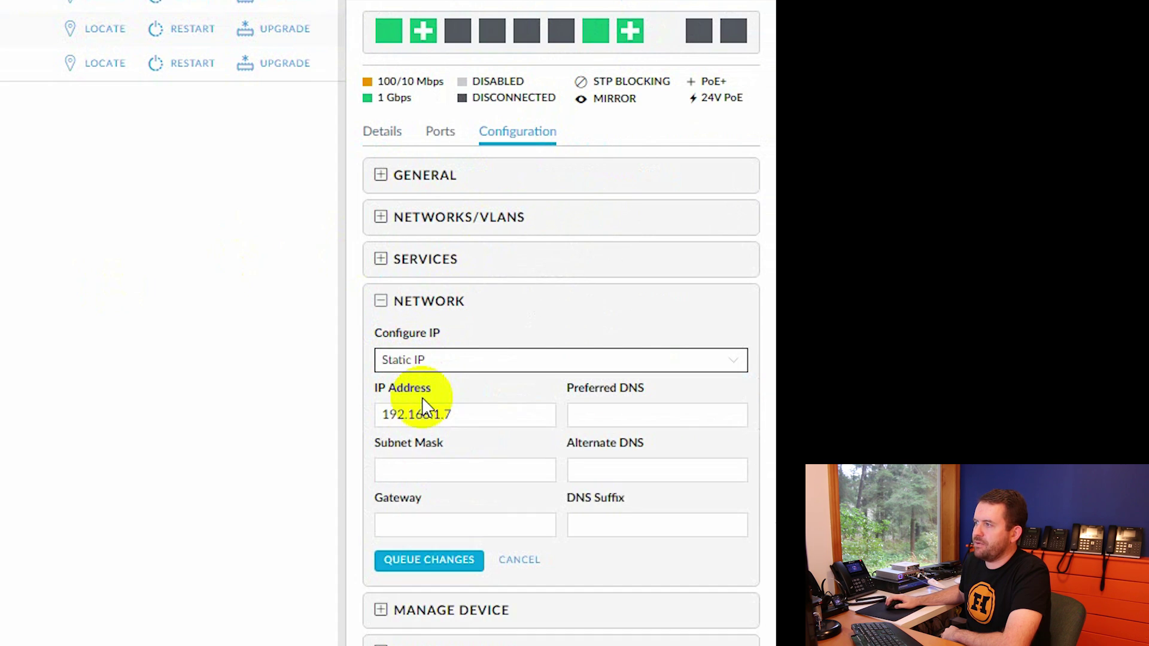
Enter IP 192.168.99.2, gateway 192.168.99.1, alternate DNS 8.8.8.8, and queue the changes
click(482, 414)
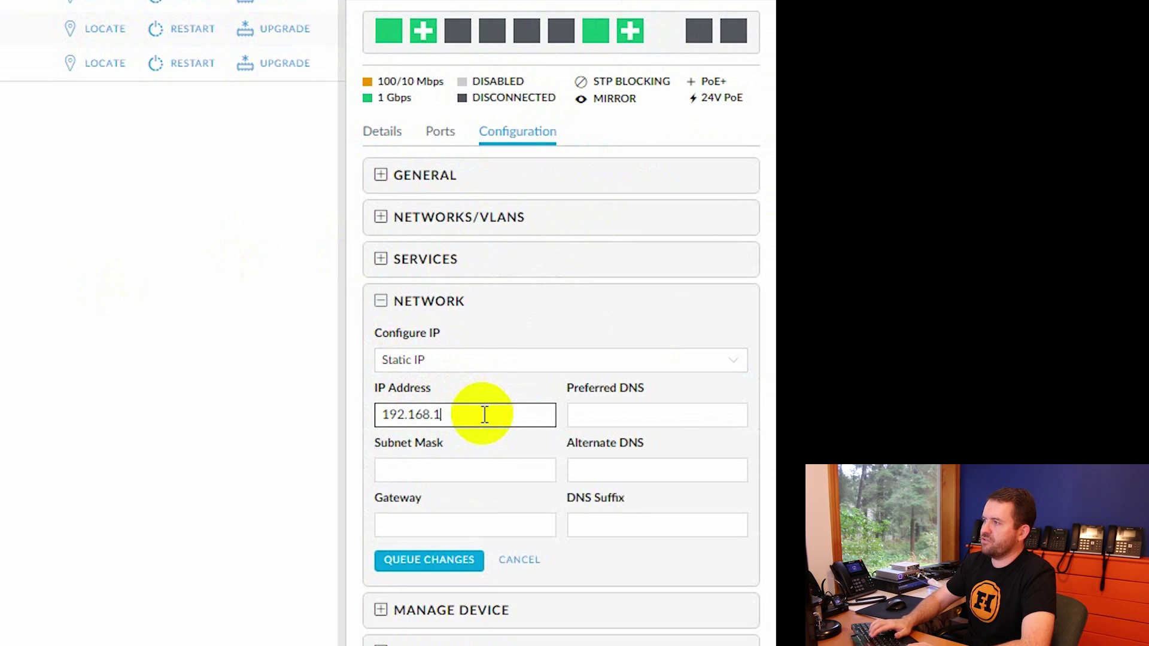
key(BackSpace)
key(Tab)
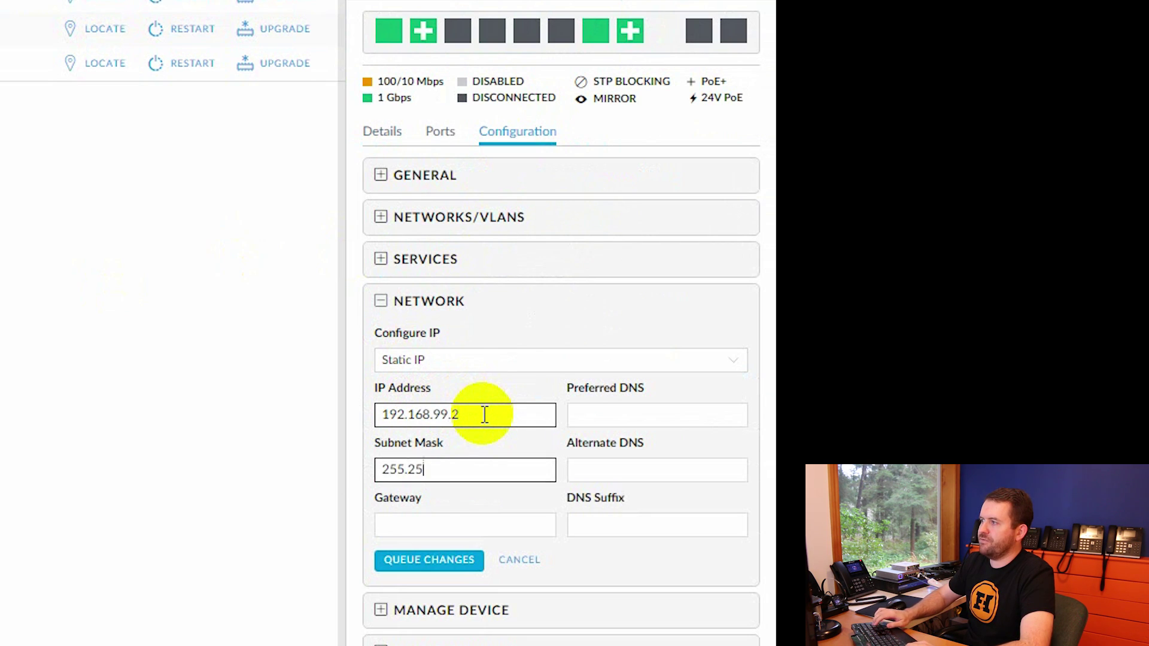
key(Tab)
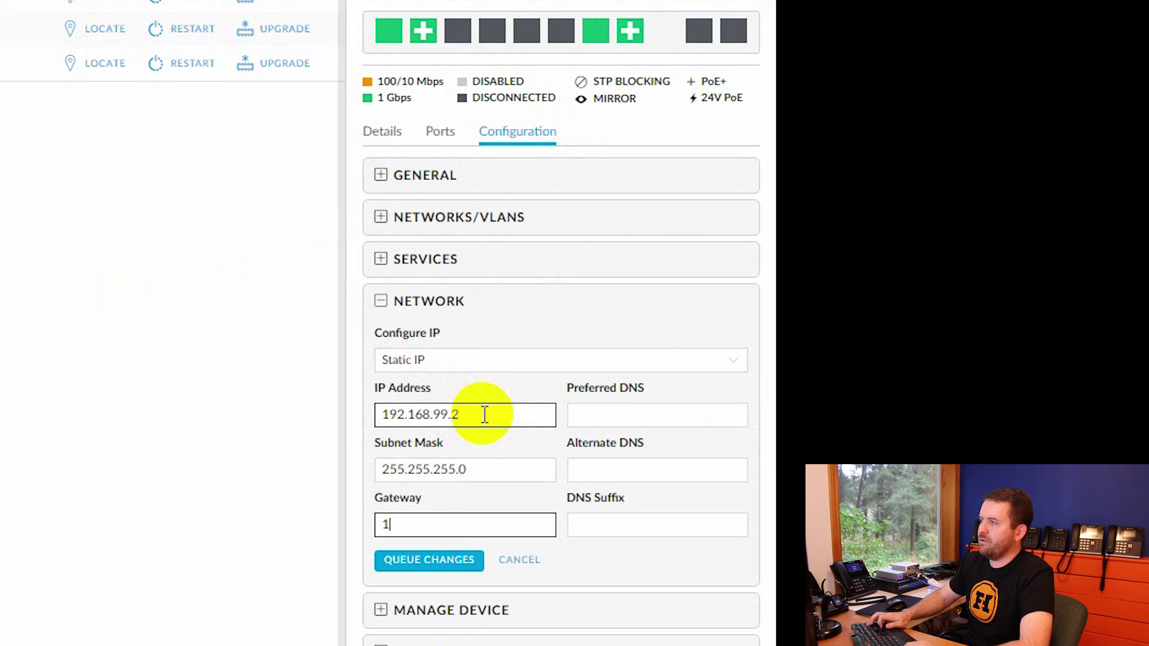
text(192.168.991)
key(Tab)
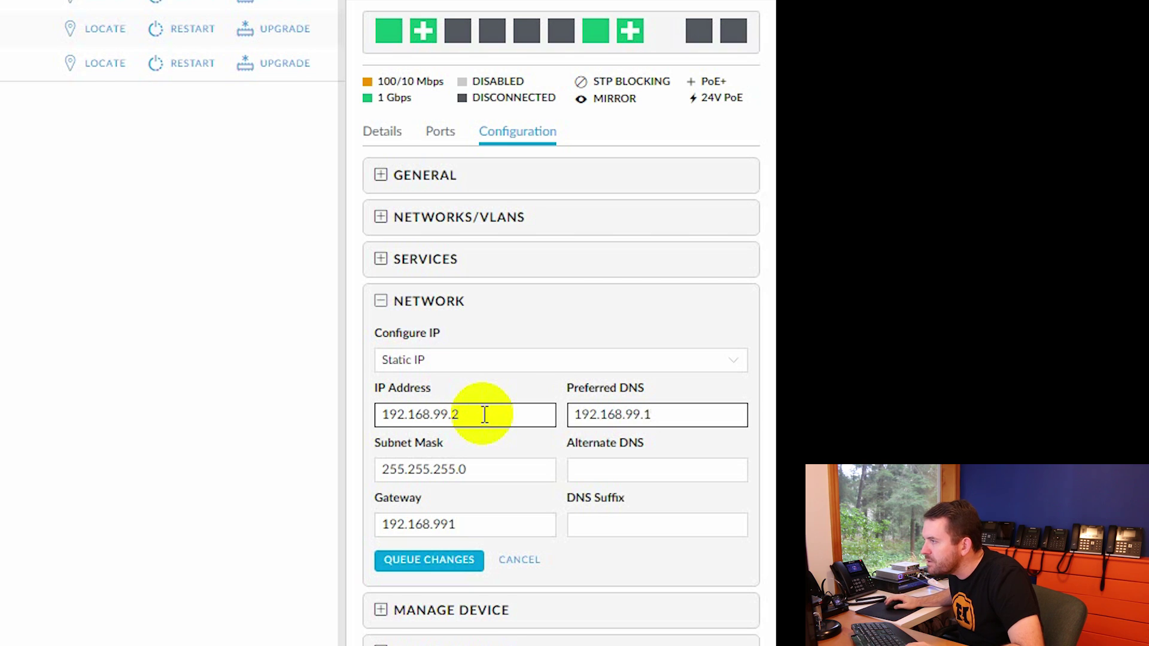
click(450, 524)
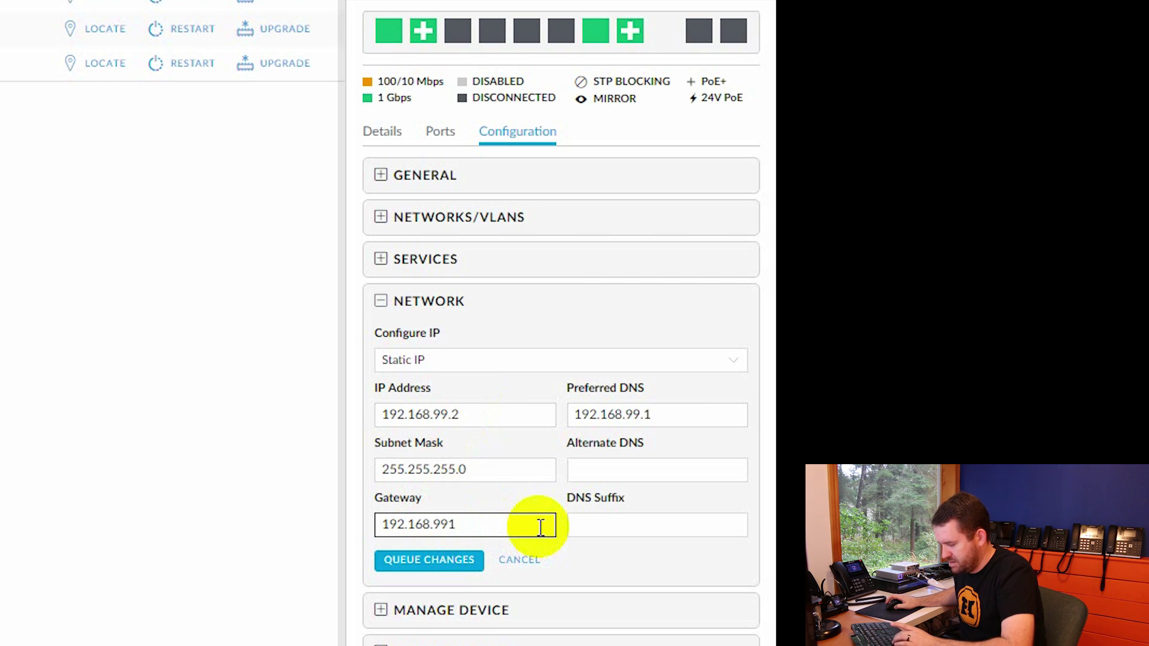
text(.)
click(621, 469)
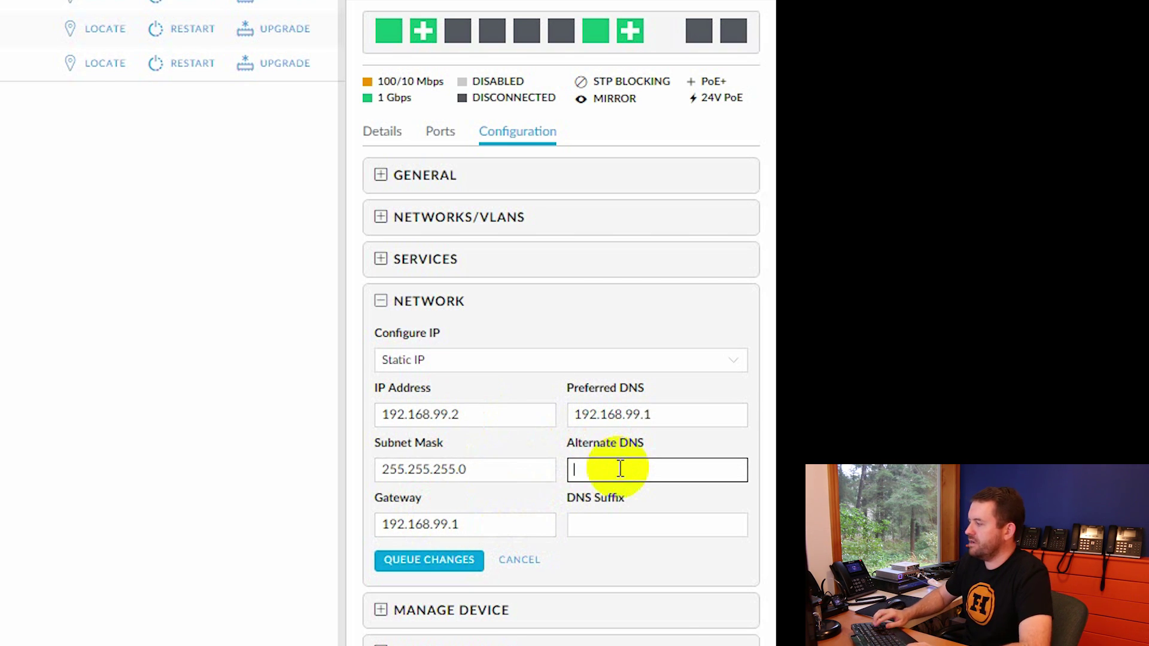
text(8.8.8.8)
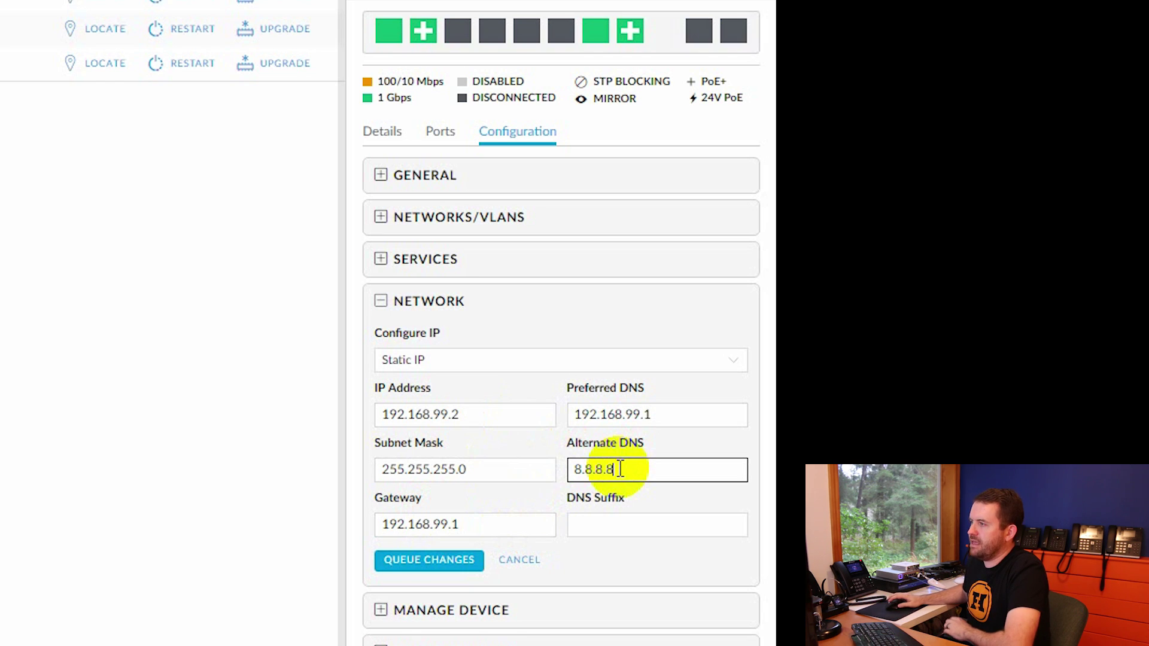
click(458, 562)
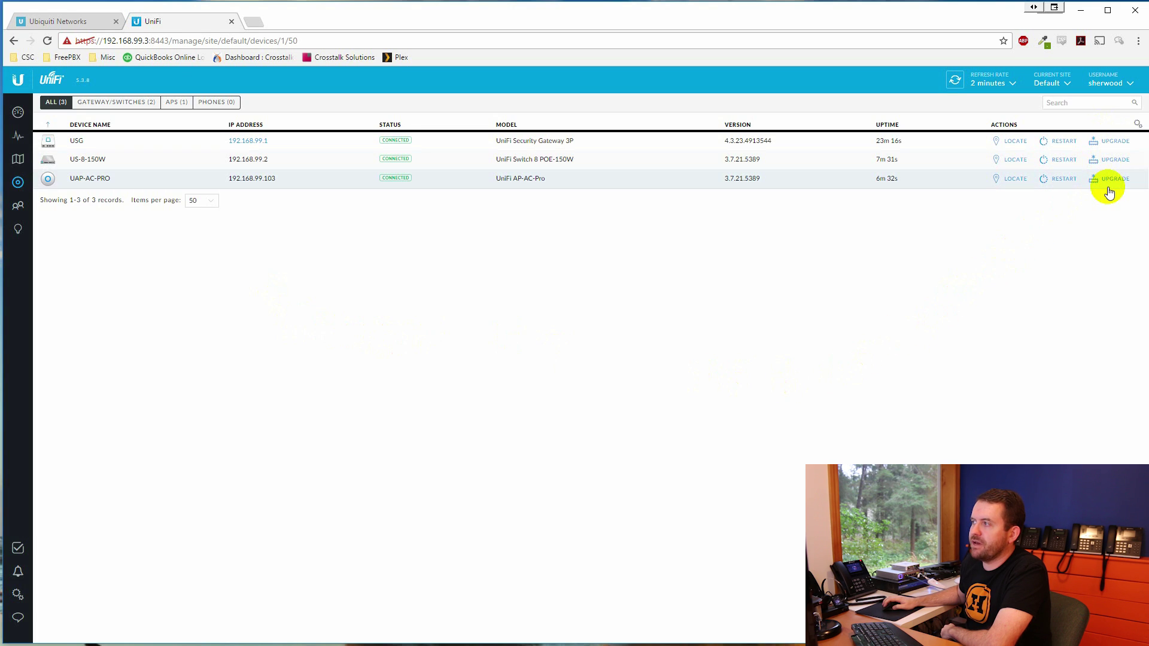
Upgrade the USG firmware and confirm the upgrade
click(1103, 143)
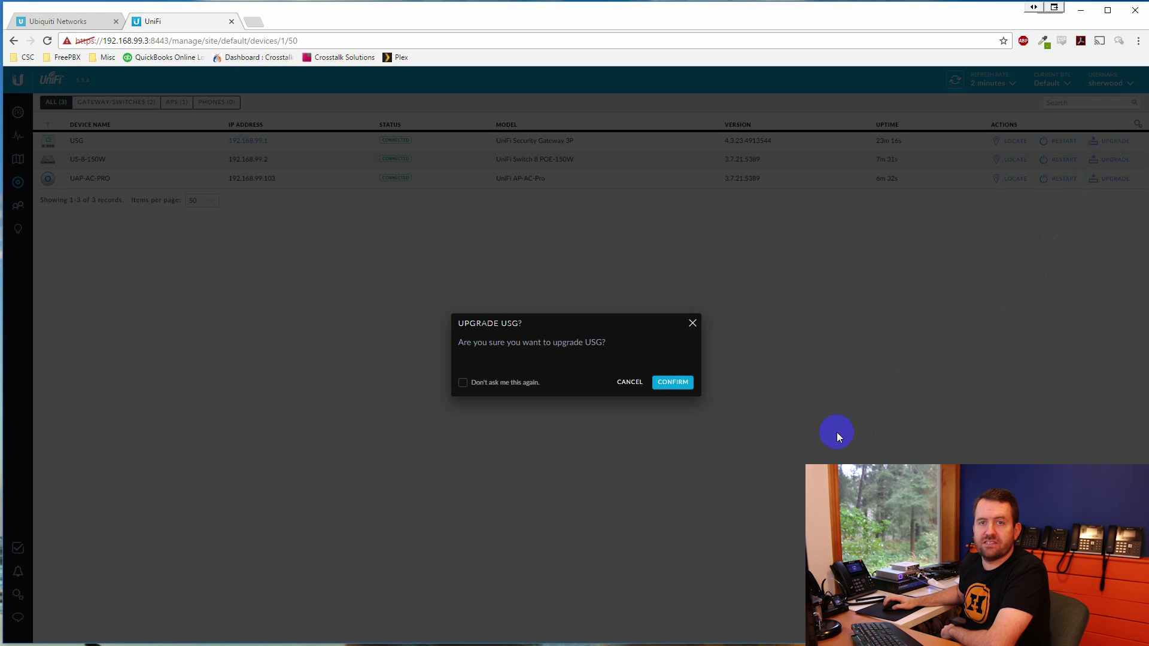
click(667, 383)
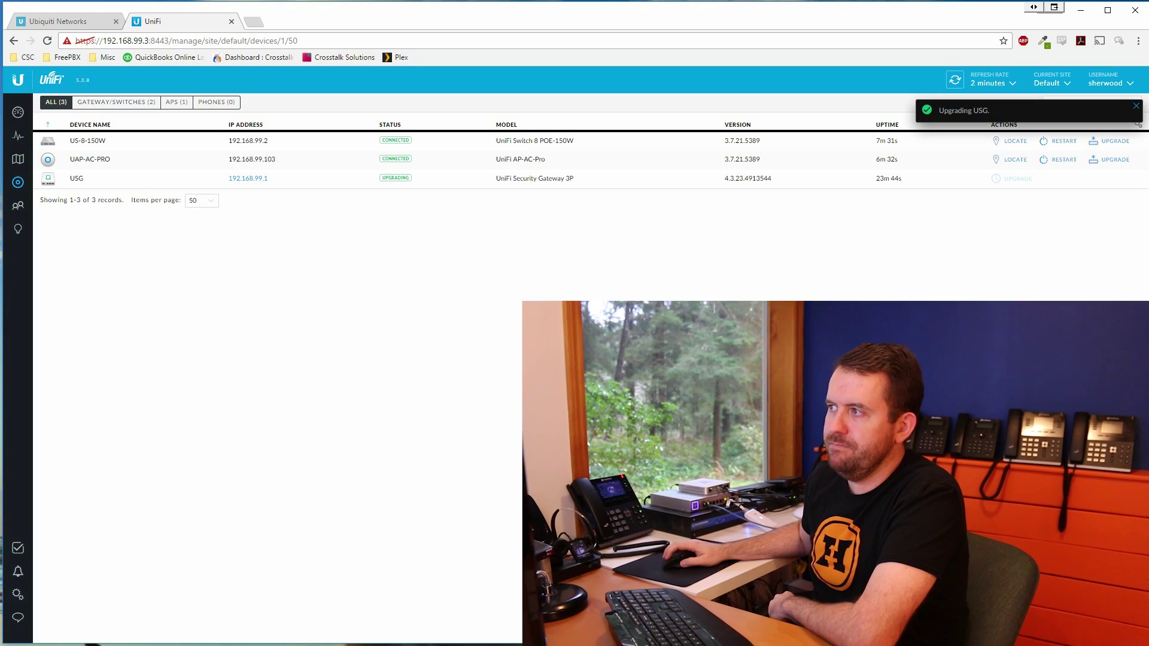